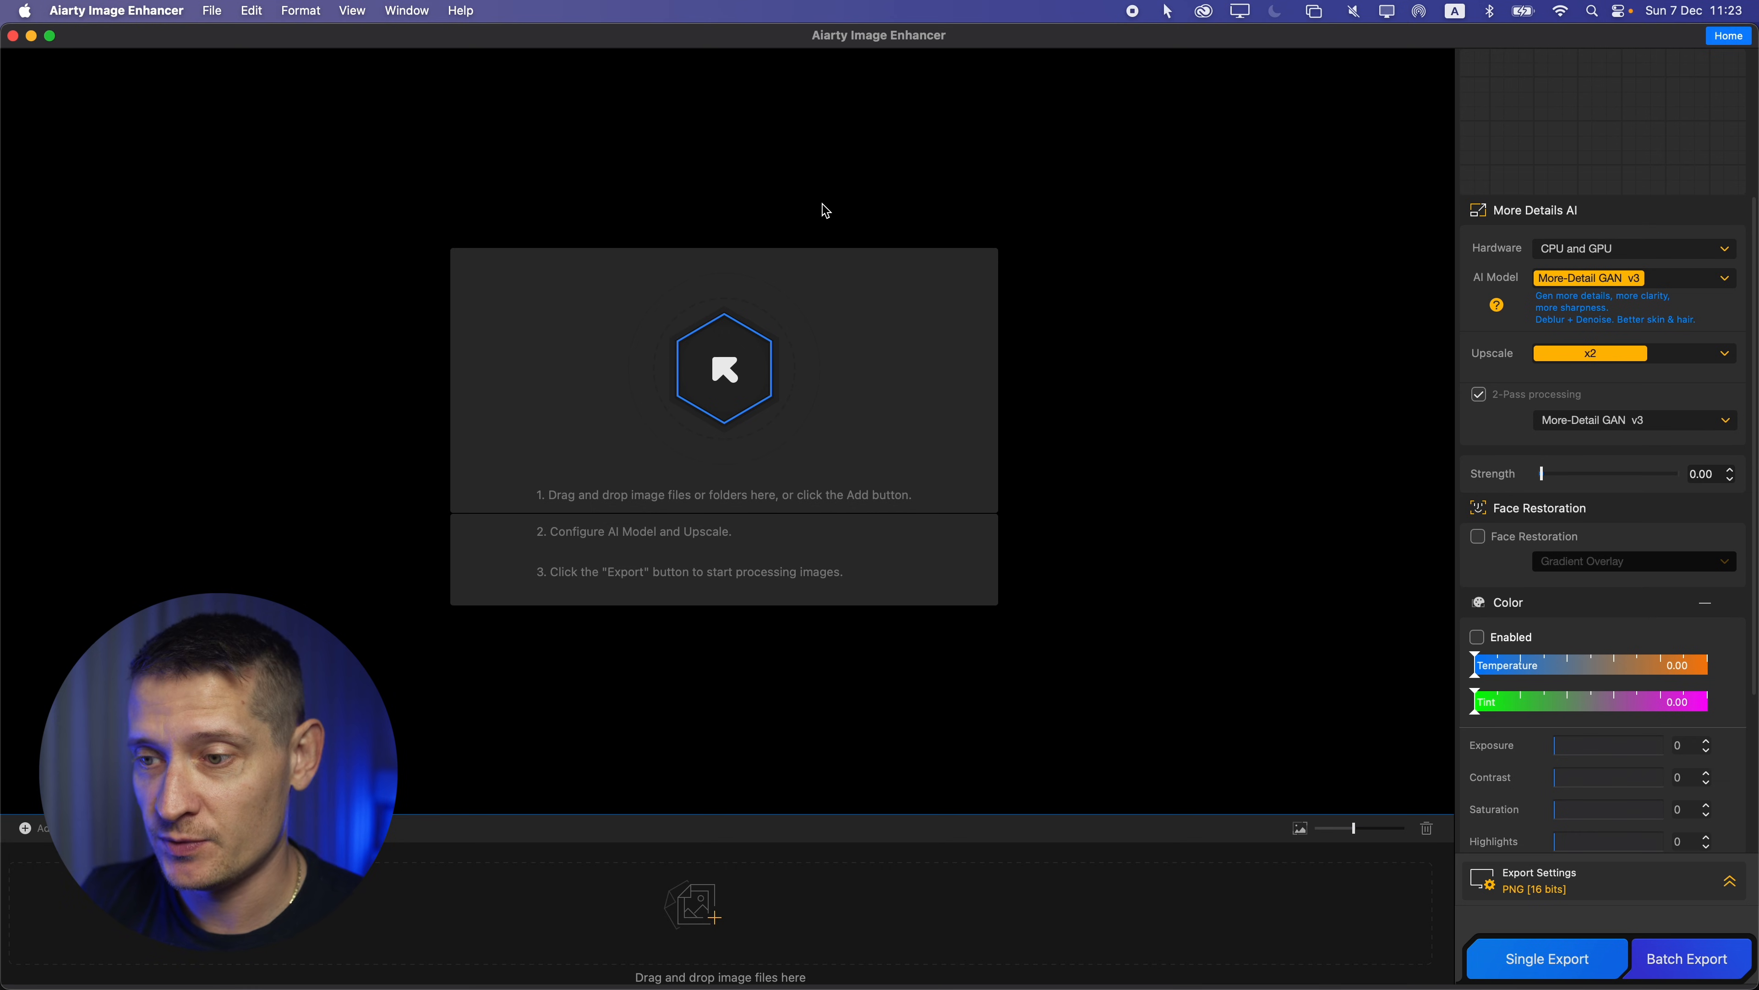
Import butterfly.jpg from the Desktop for enhancement.
click(706, 402)
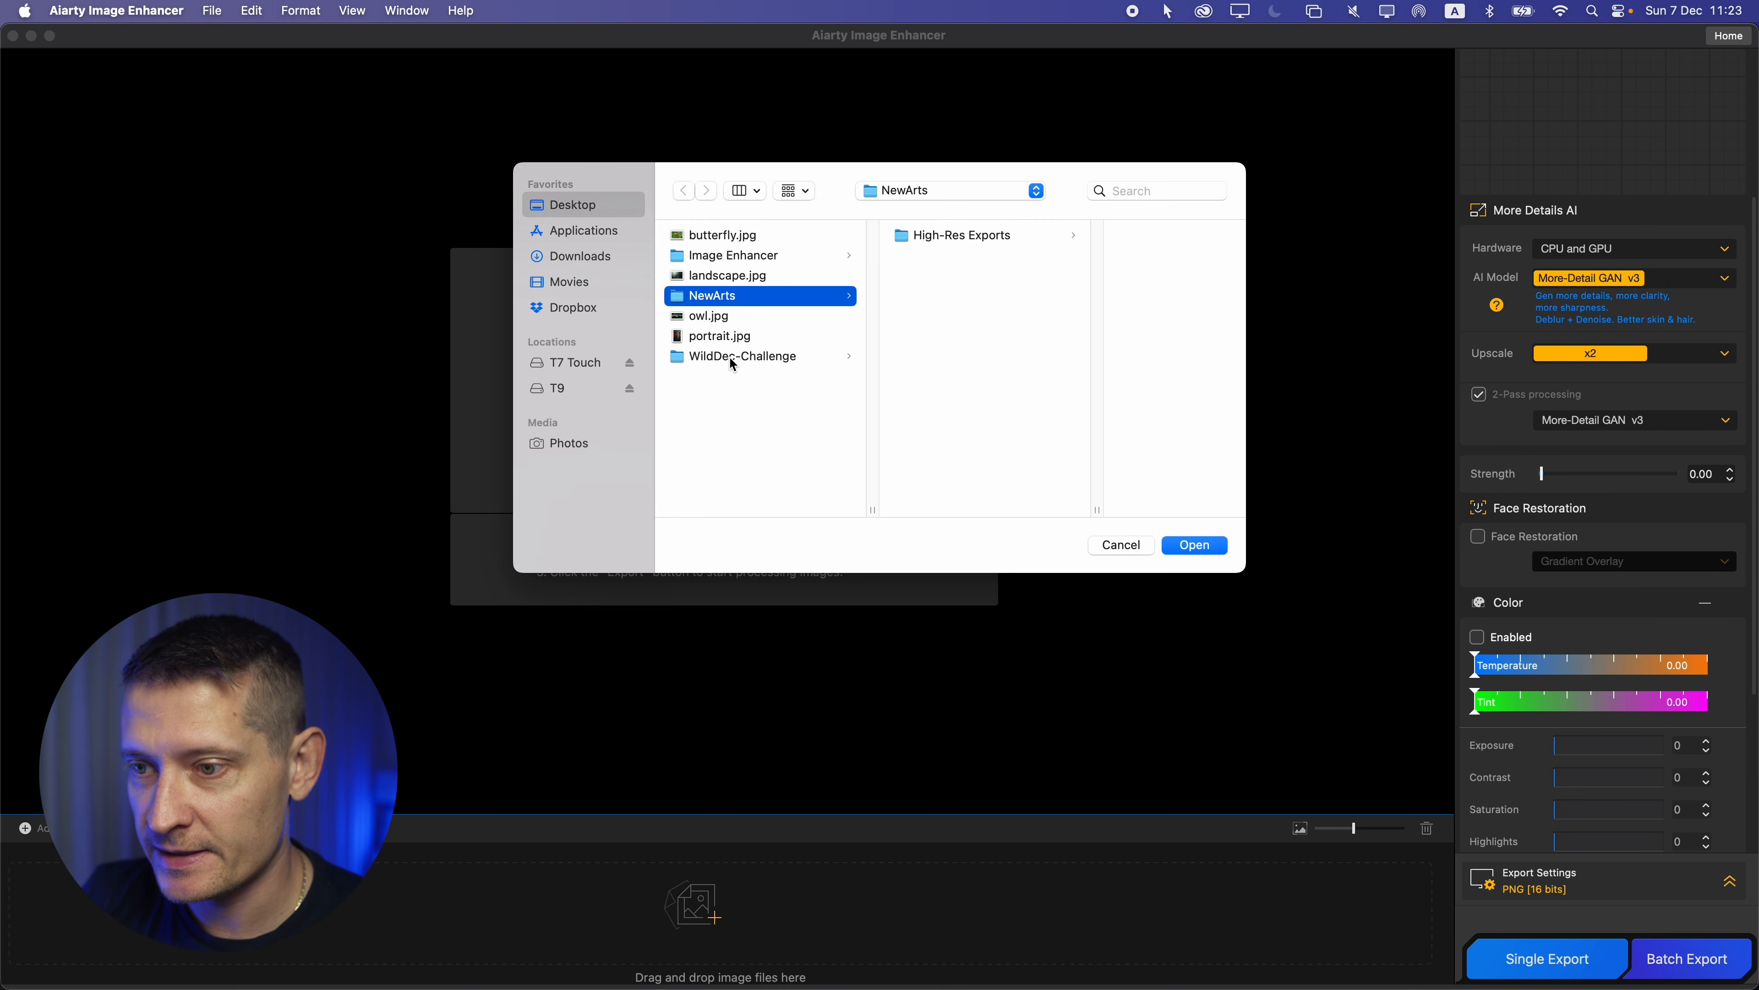
click(761, 238)
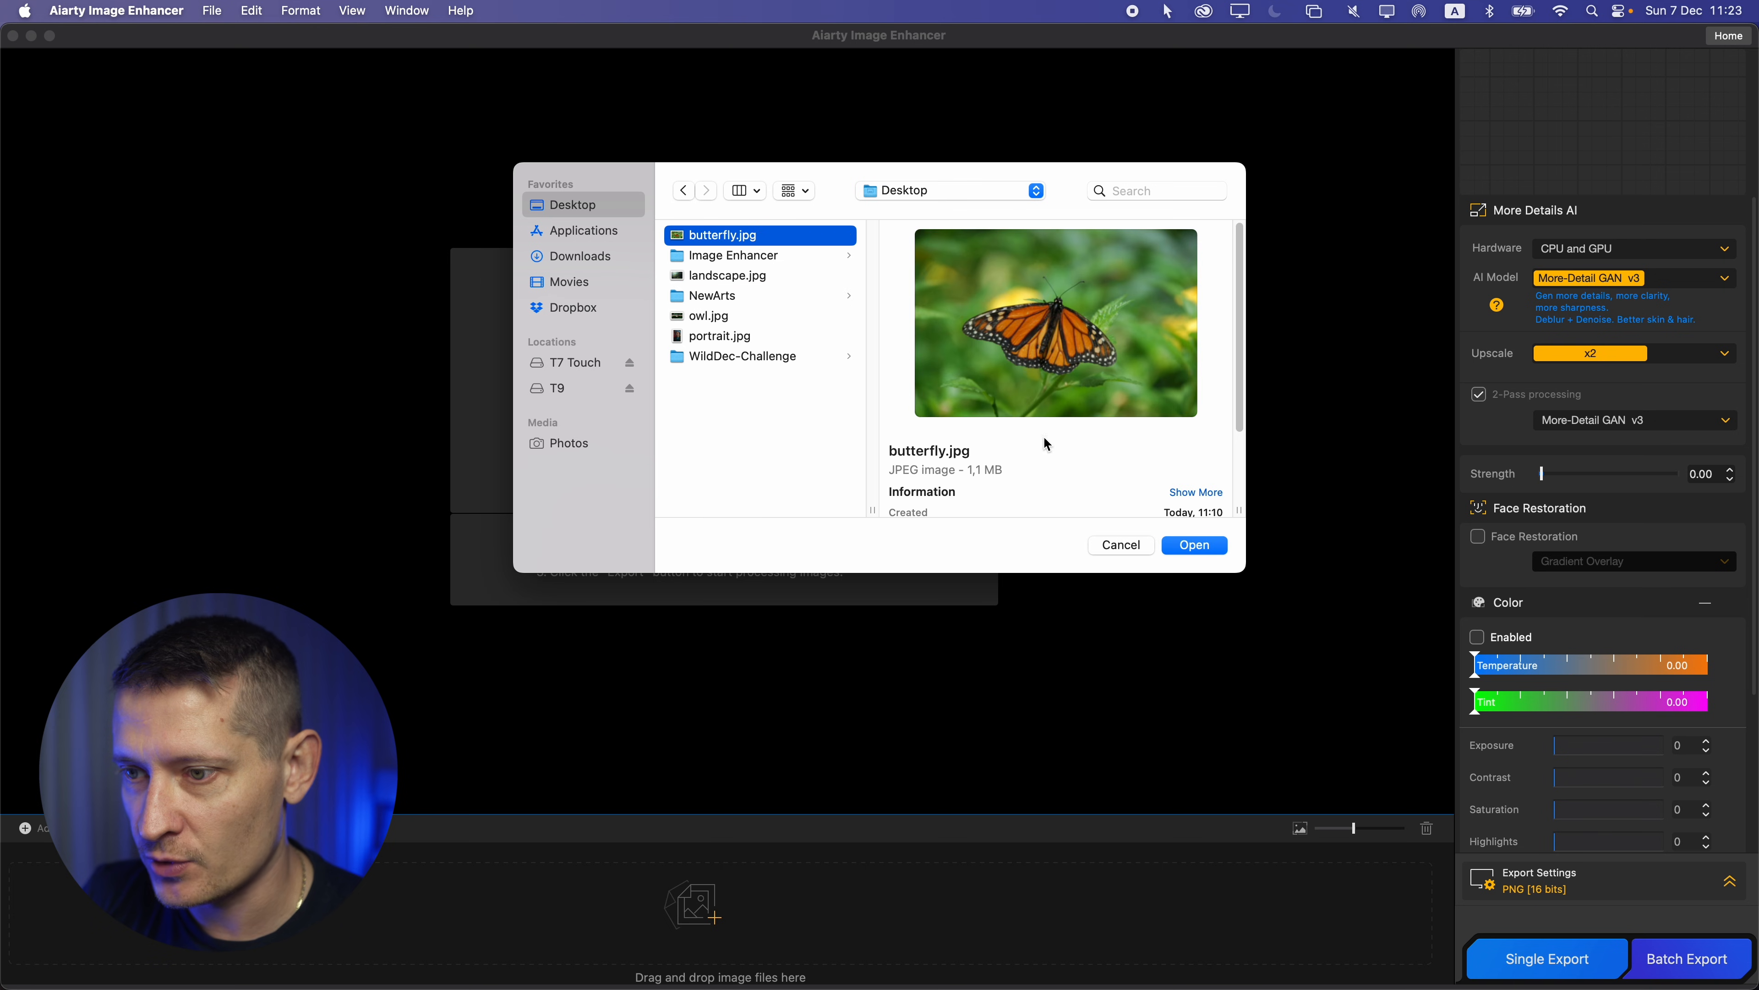
click(1188, 548)
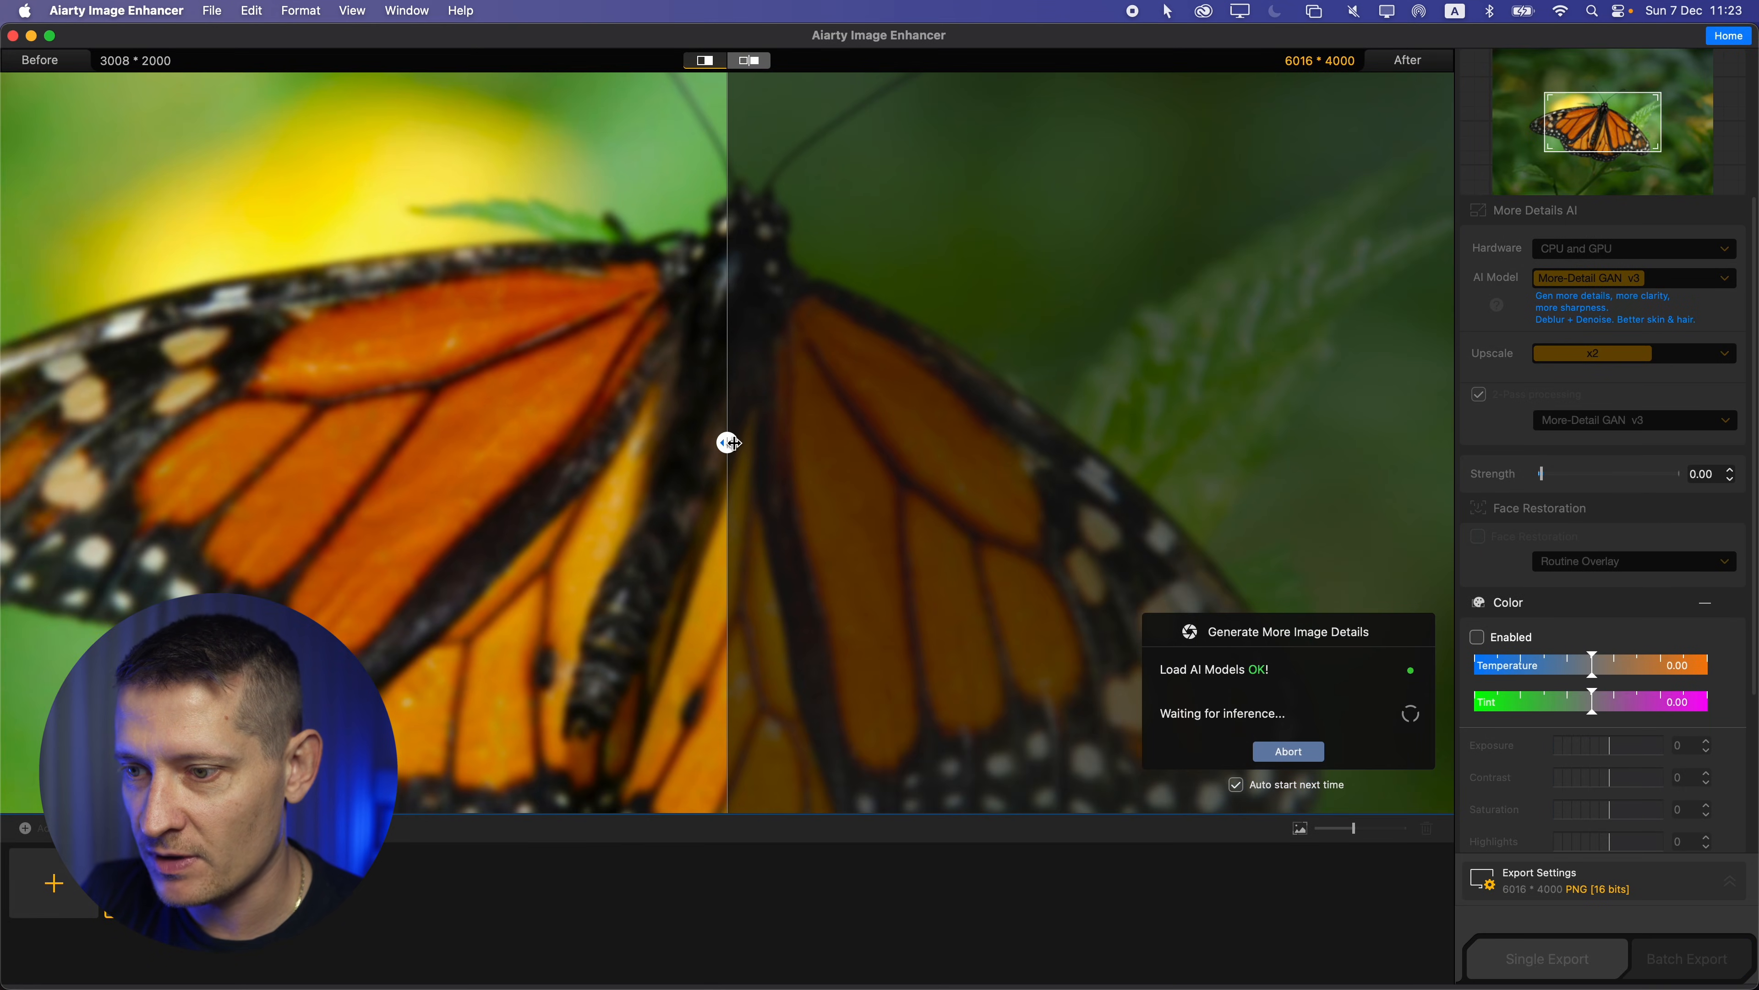
Compare the original and enhanced butterfly by sweeping the before/after divider across the image at different zoom levels.
drag(728, 442, 962, 440)
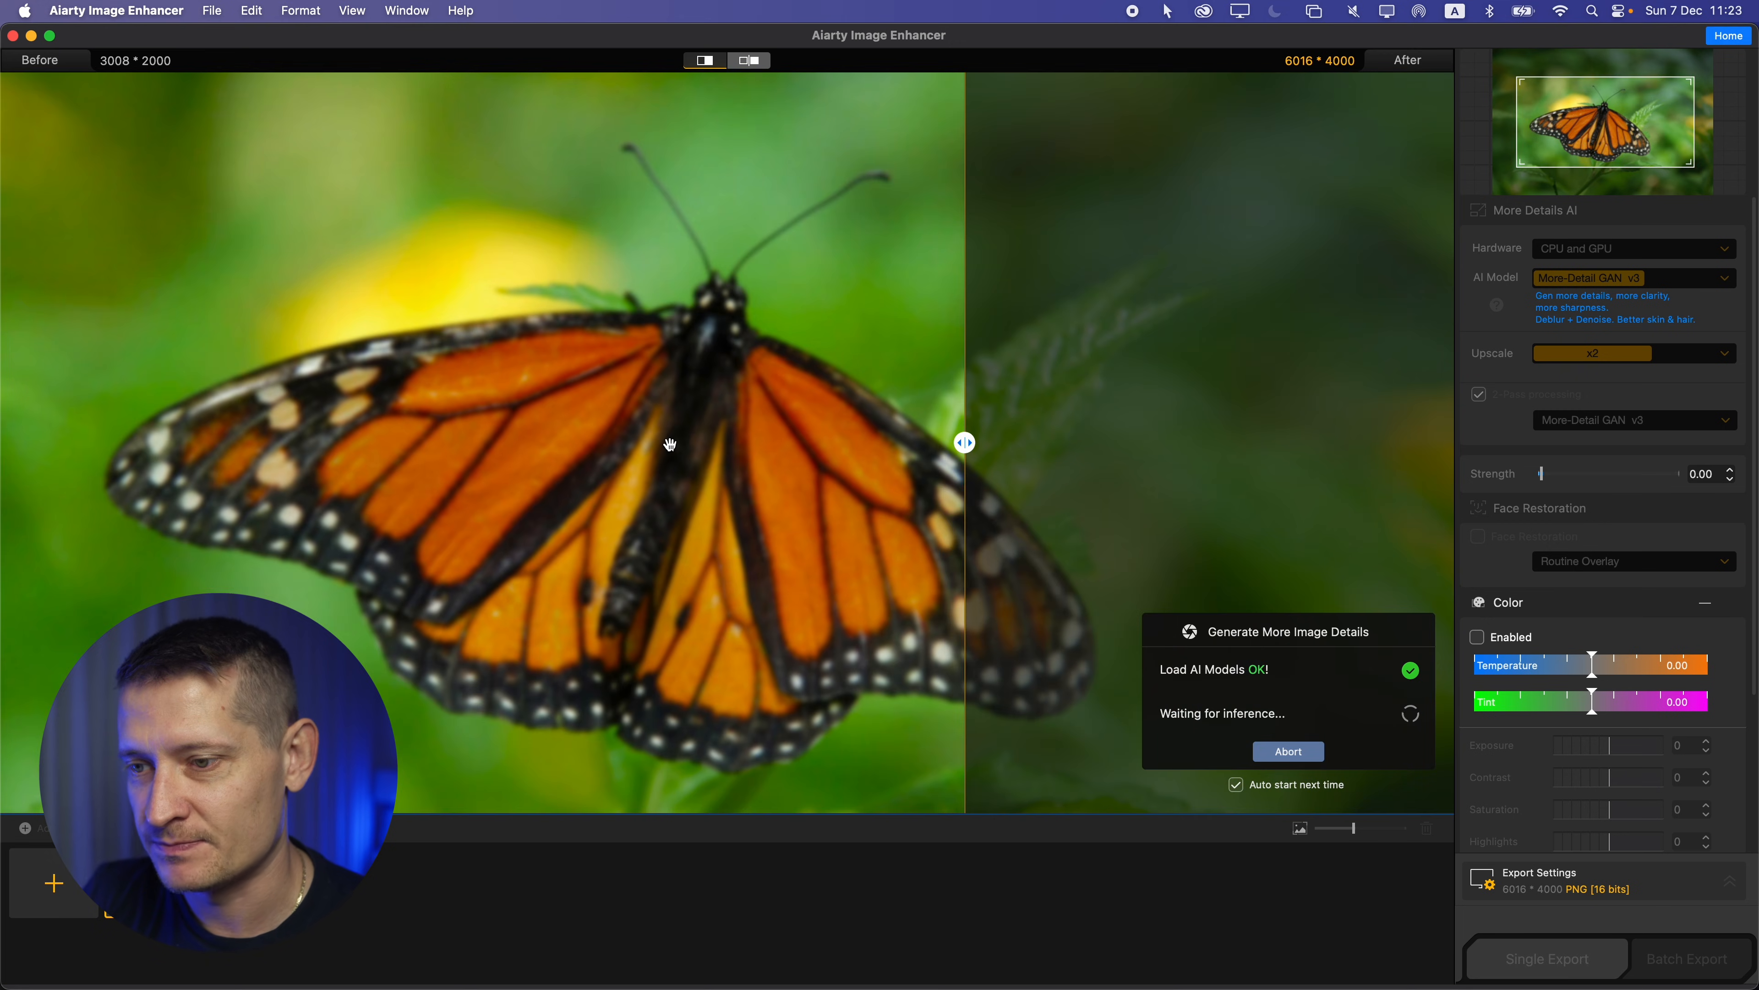
scroll(670, 437, up, 2)
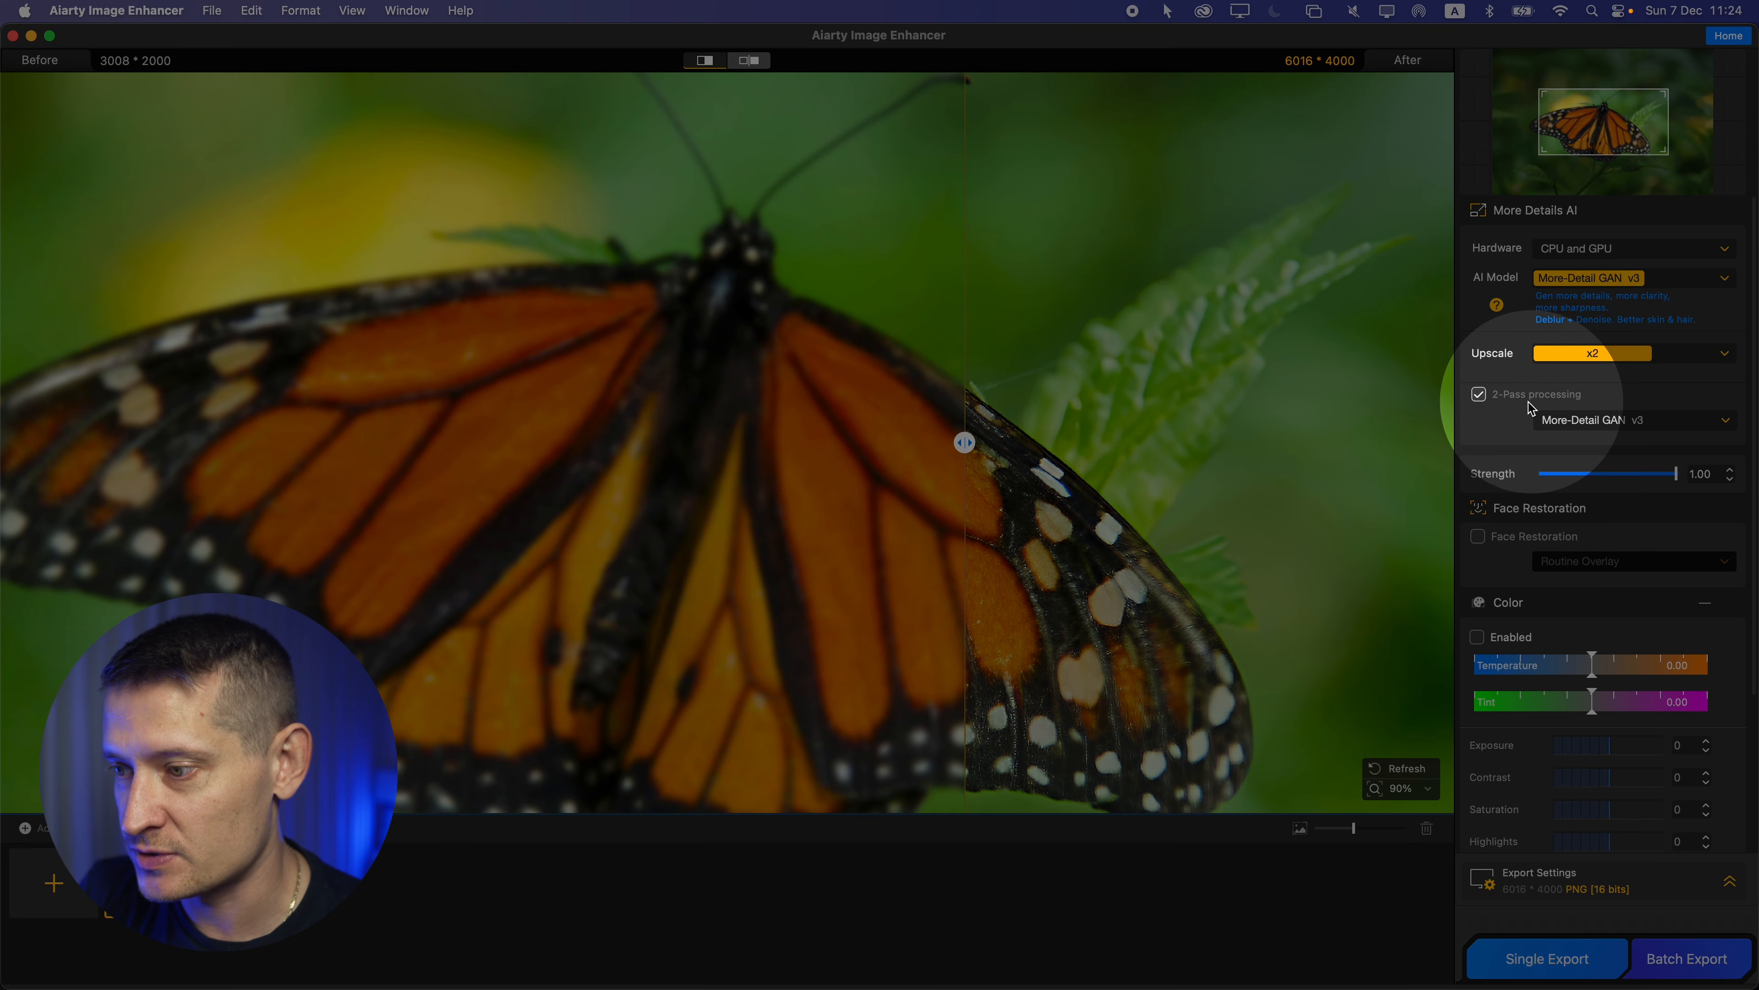
scroll(921, 447, down, 2)
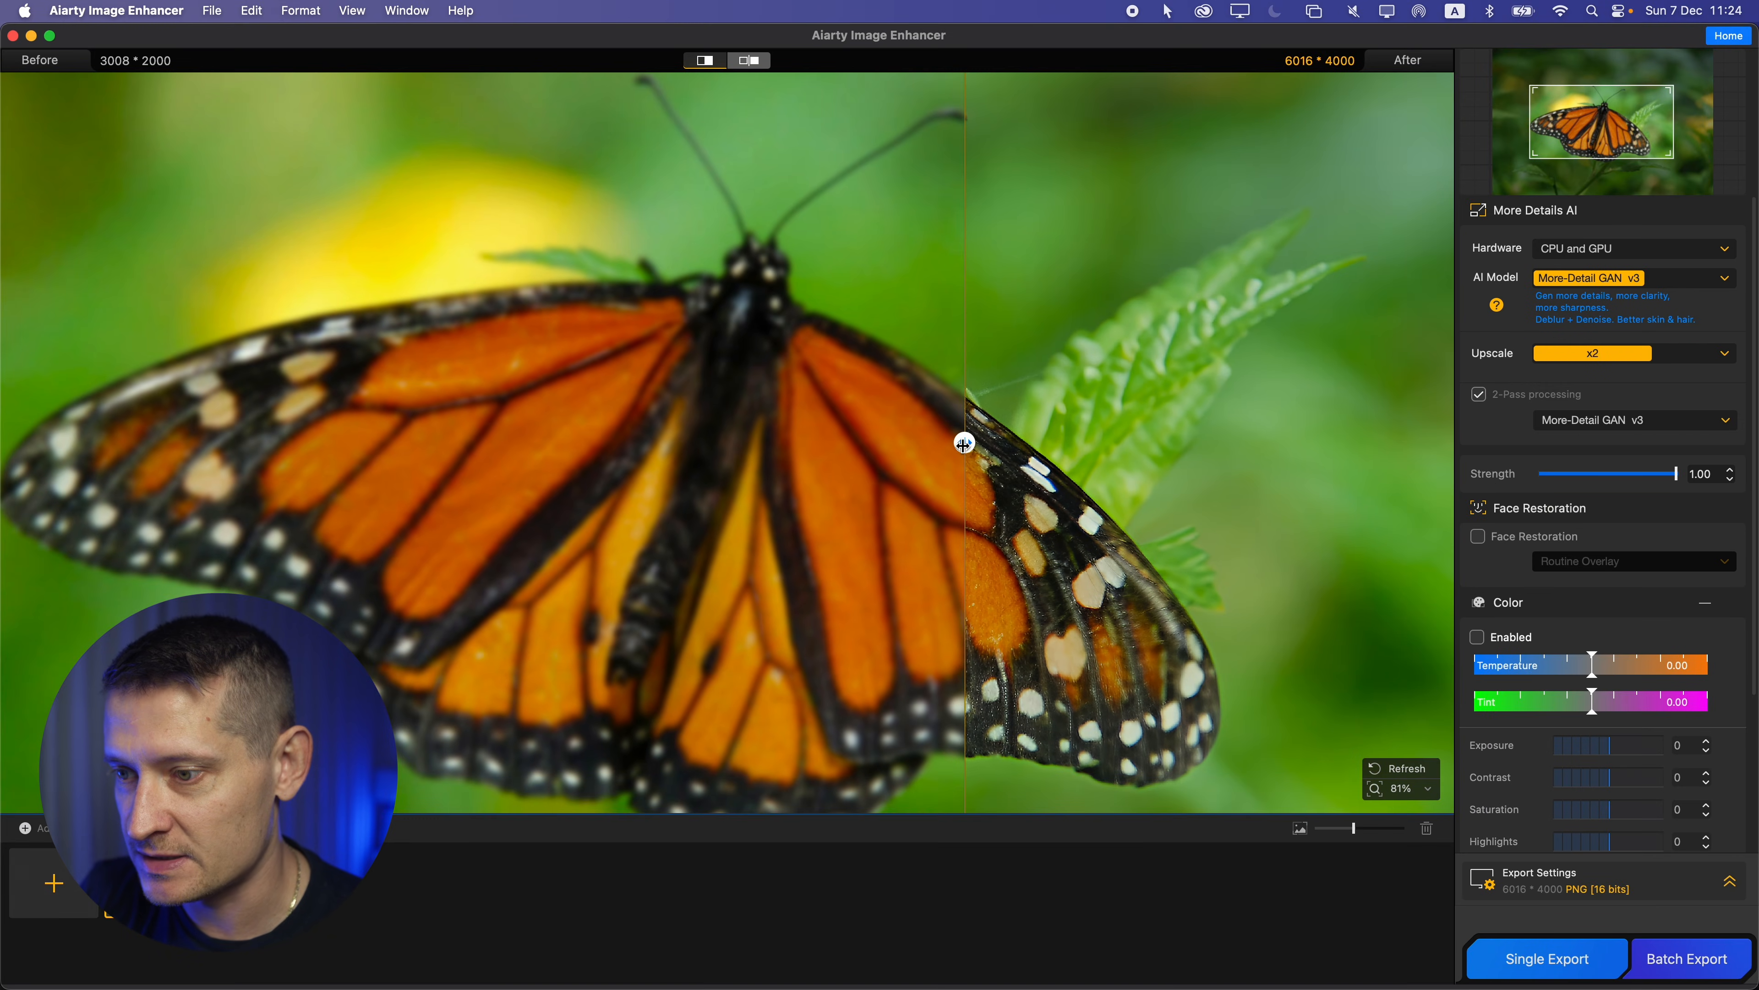
drag(963, 443, 35, 480)
scroll(140, 442, down, 3)
scroll(504, 498, up, 3)
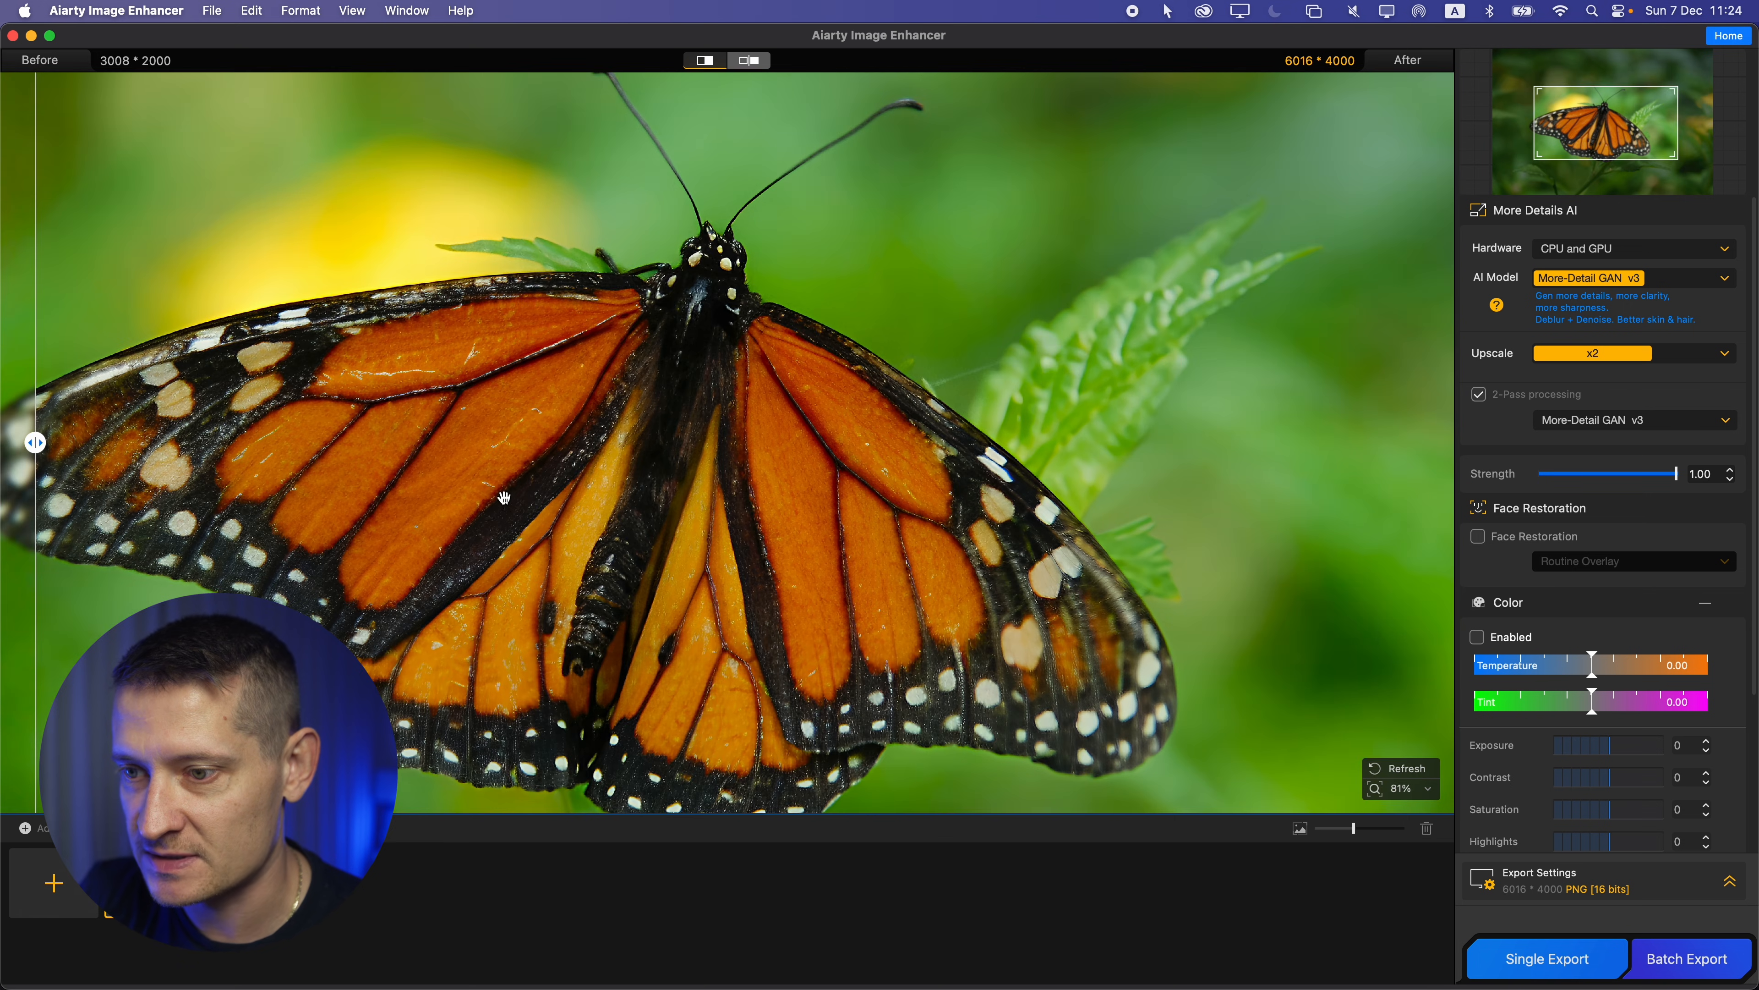
scroll(685, 441, down, 1)
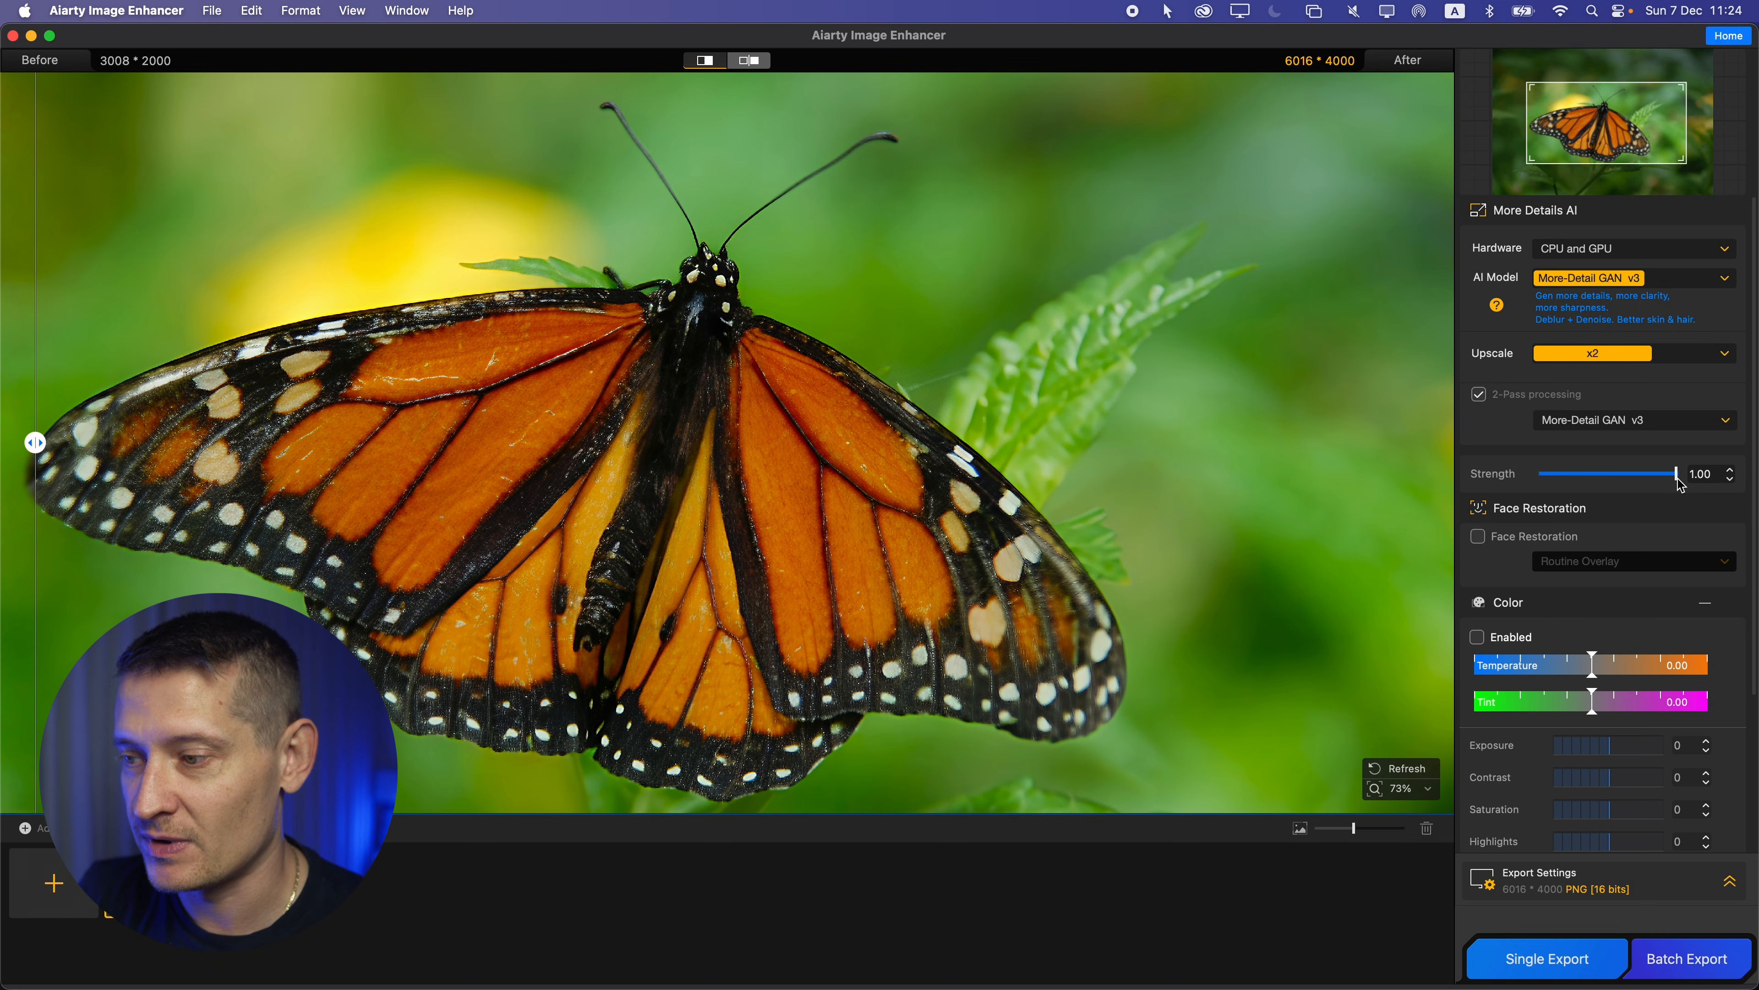
Try a lower enhancement strength on the butterfly image.
drag(1681, 485, 1624, 483)
scroll(803, 471, down, 2)
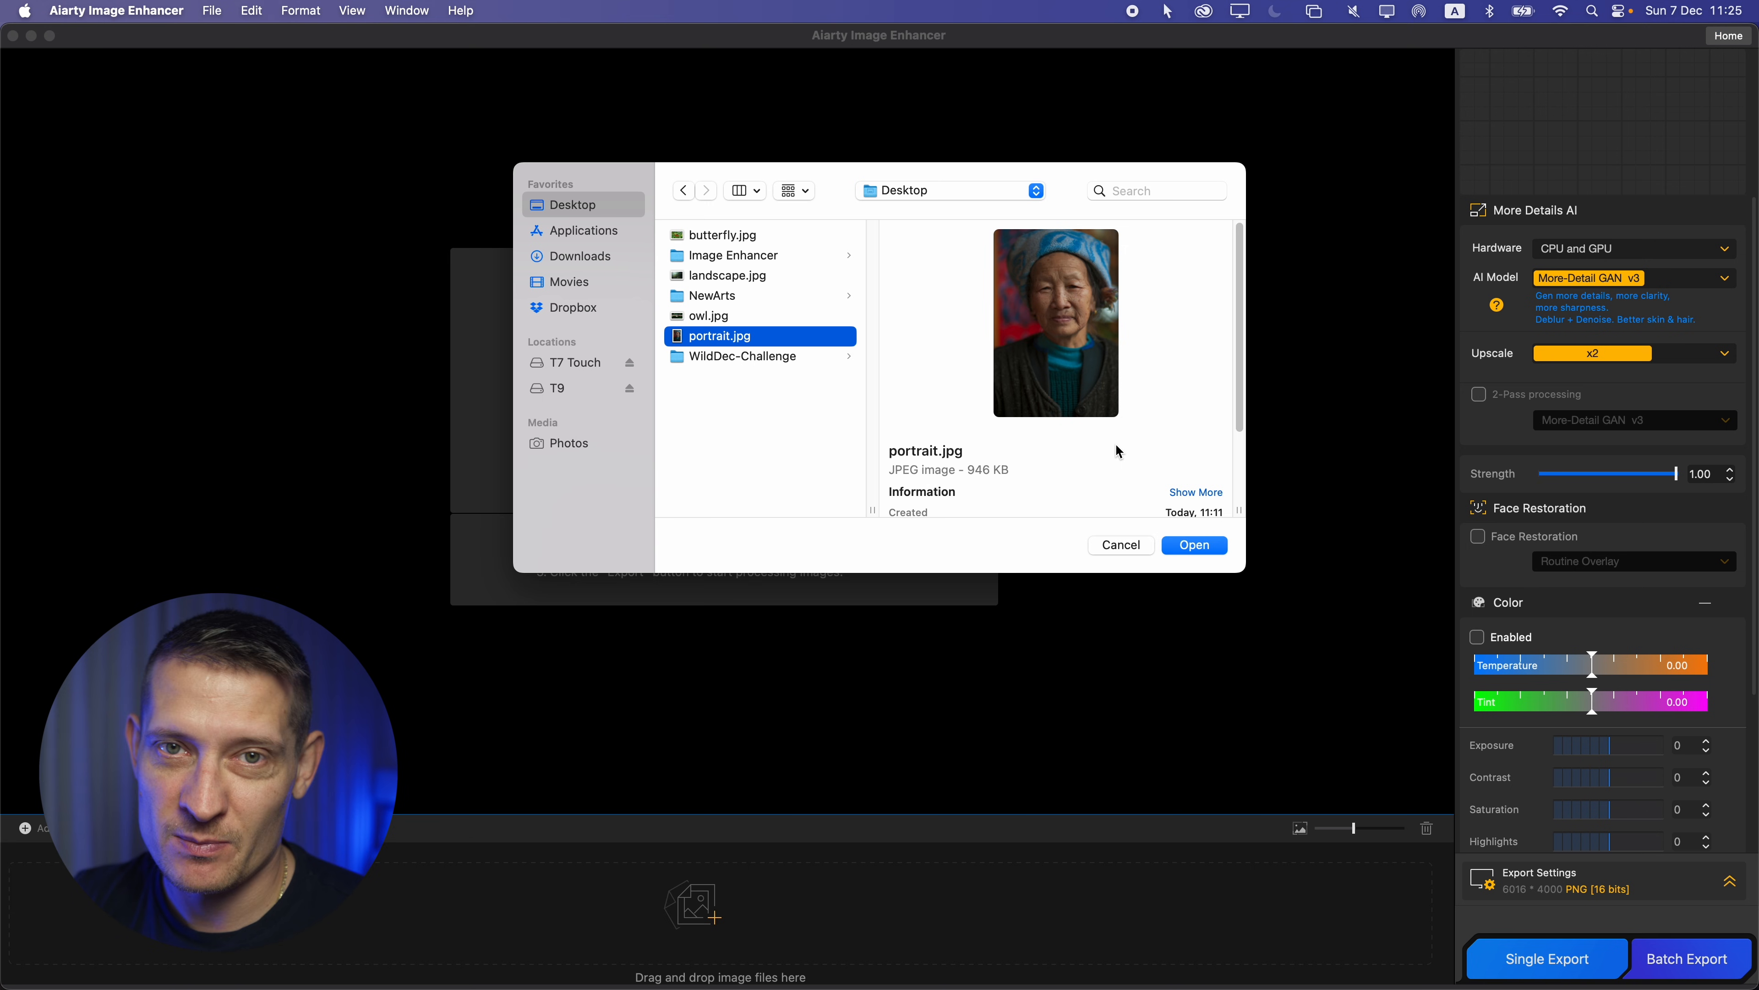
Import portrait.jpg from the Desktop and frame the woman's face in the before/after comparison.
click(1205, 545)
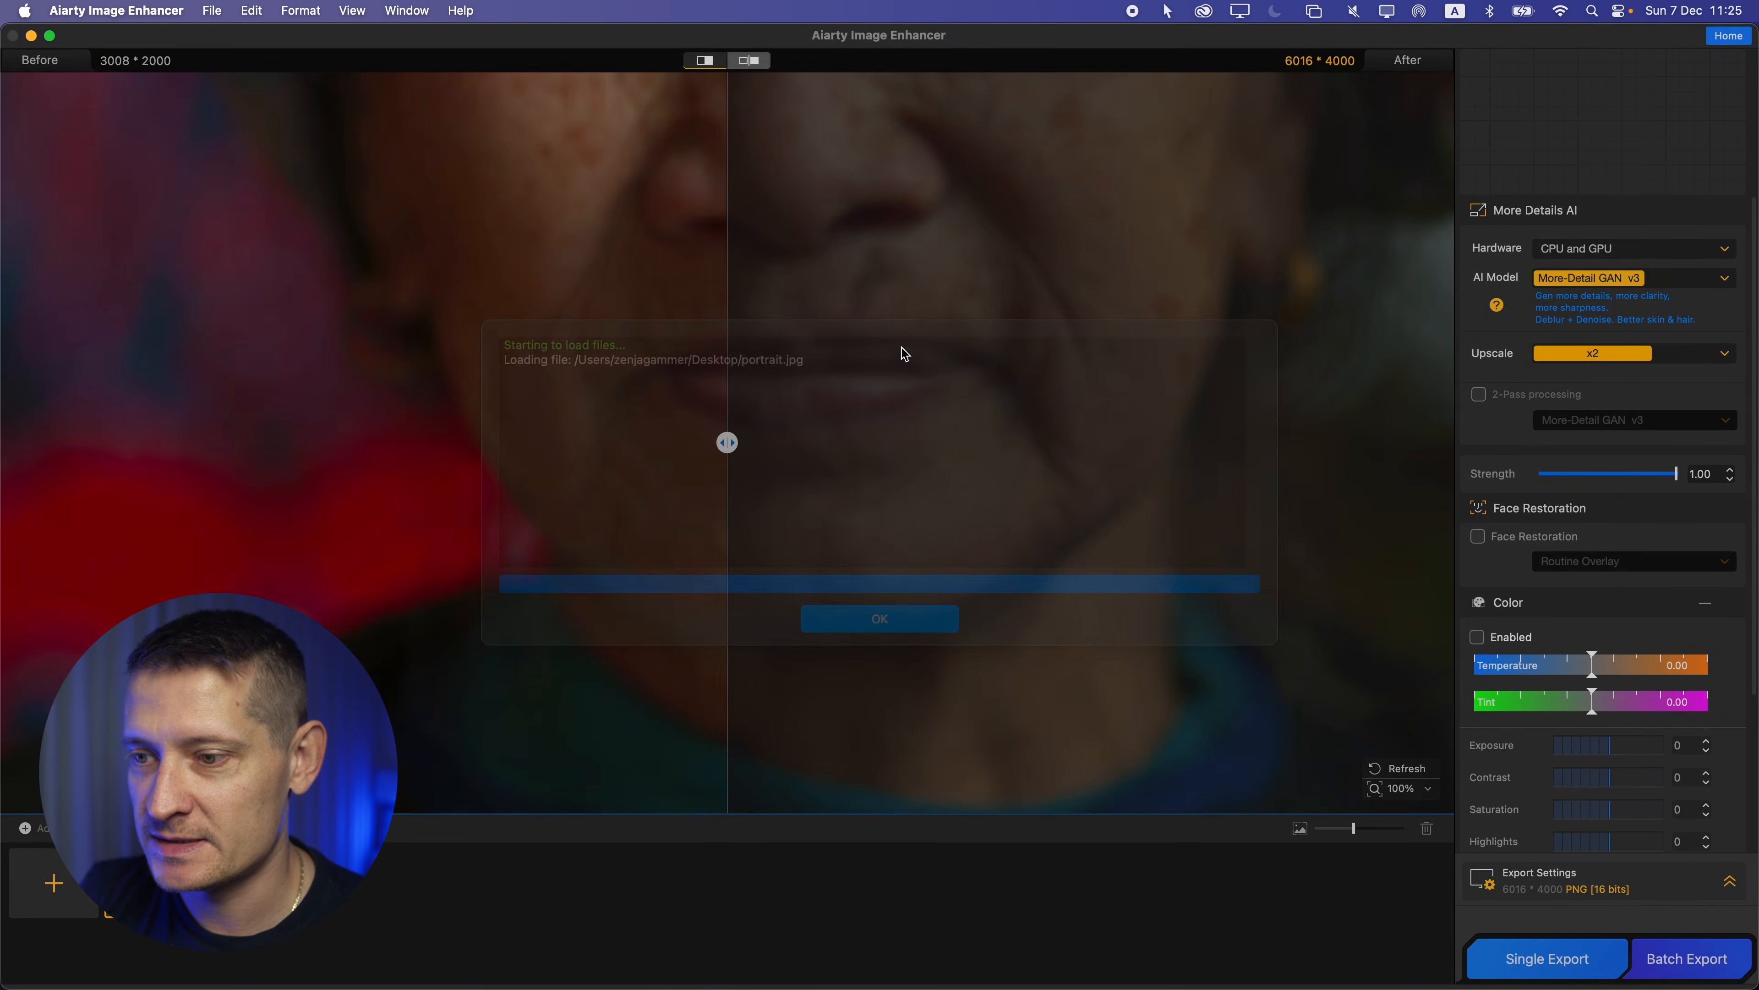
drag(895, 283, 742, 444)
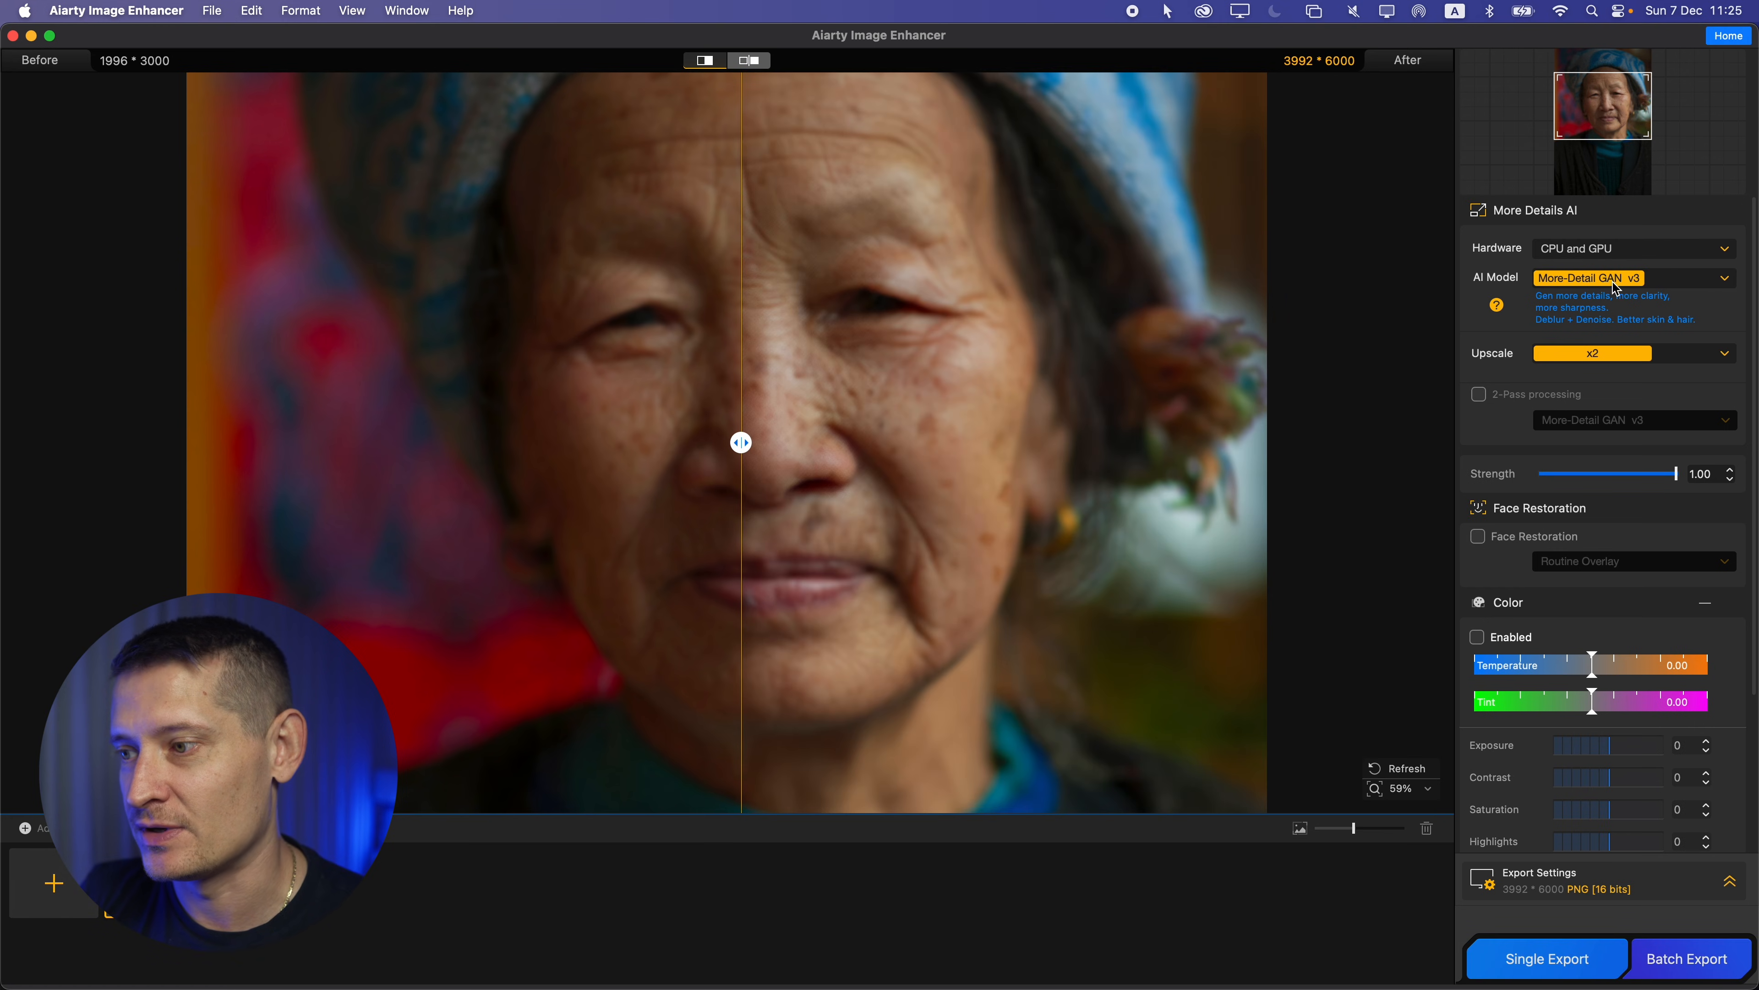
scroll(890, 376, up, 3)
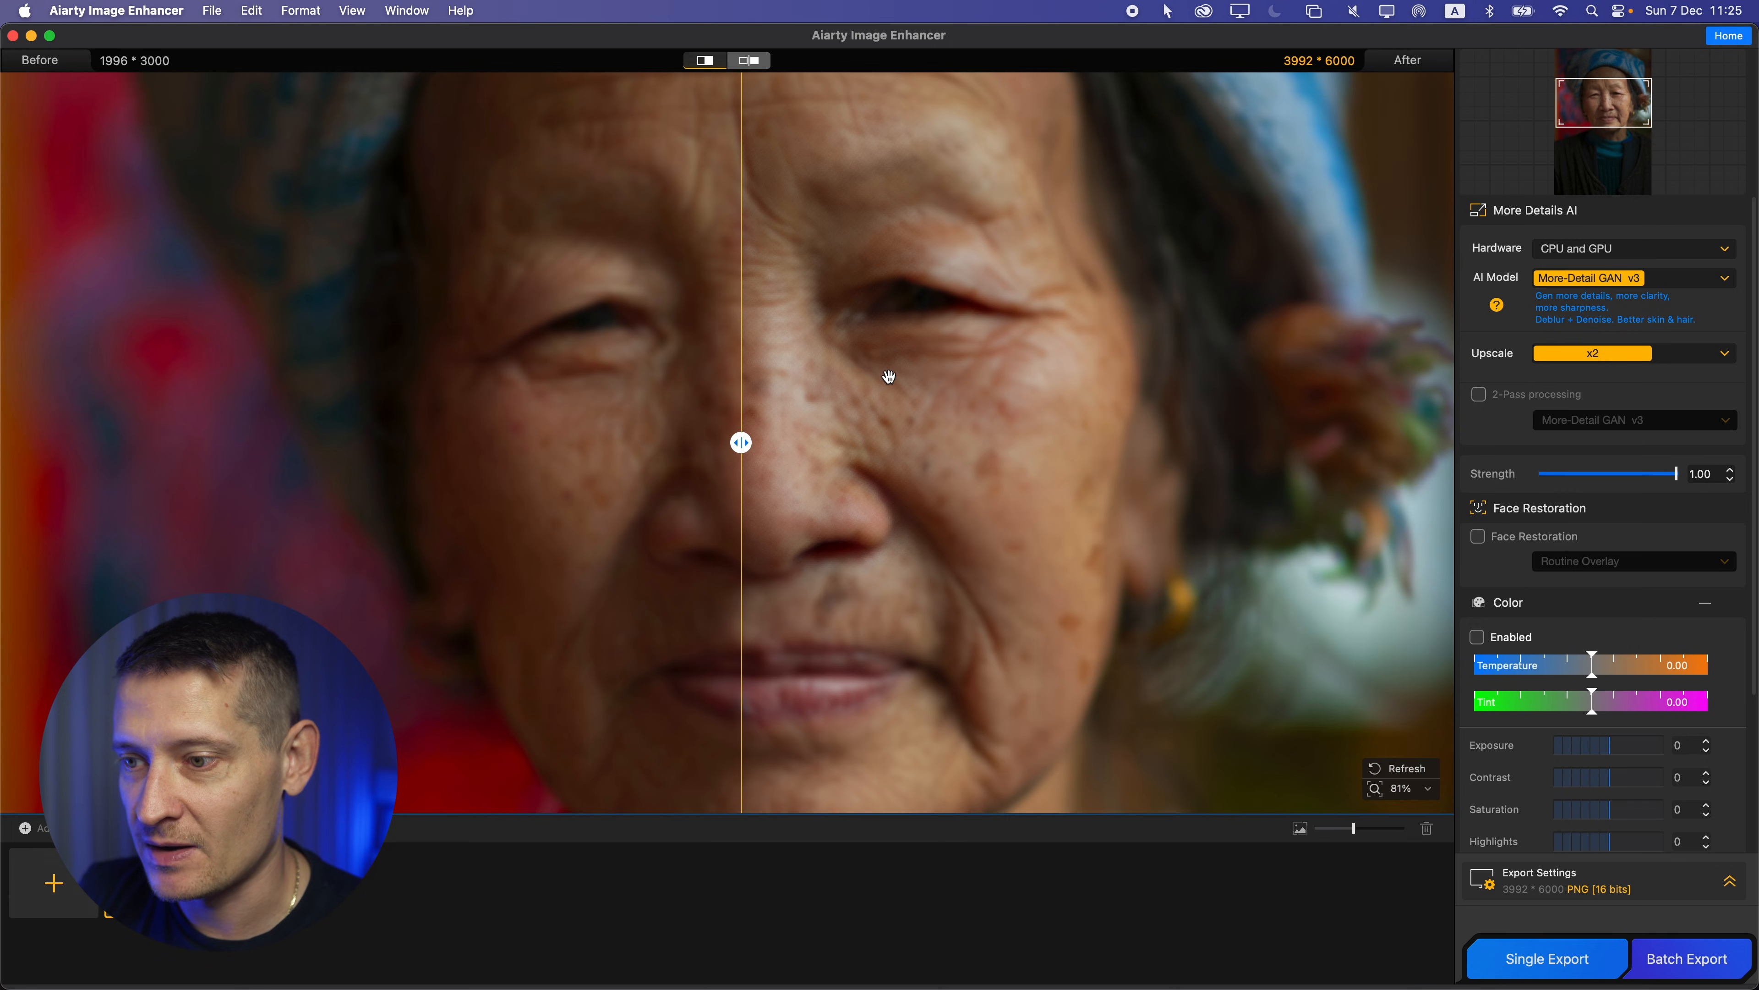
Enable 2-pass processing for the portrait and reveal the enhanced version across the whole face.
click(1478, 395)
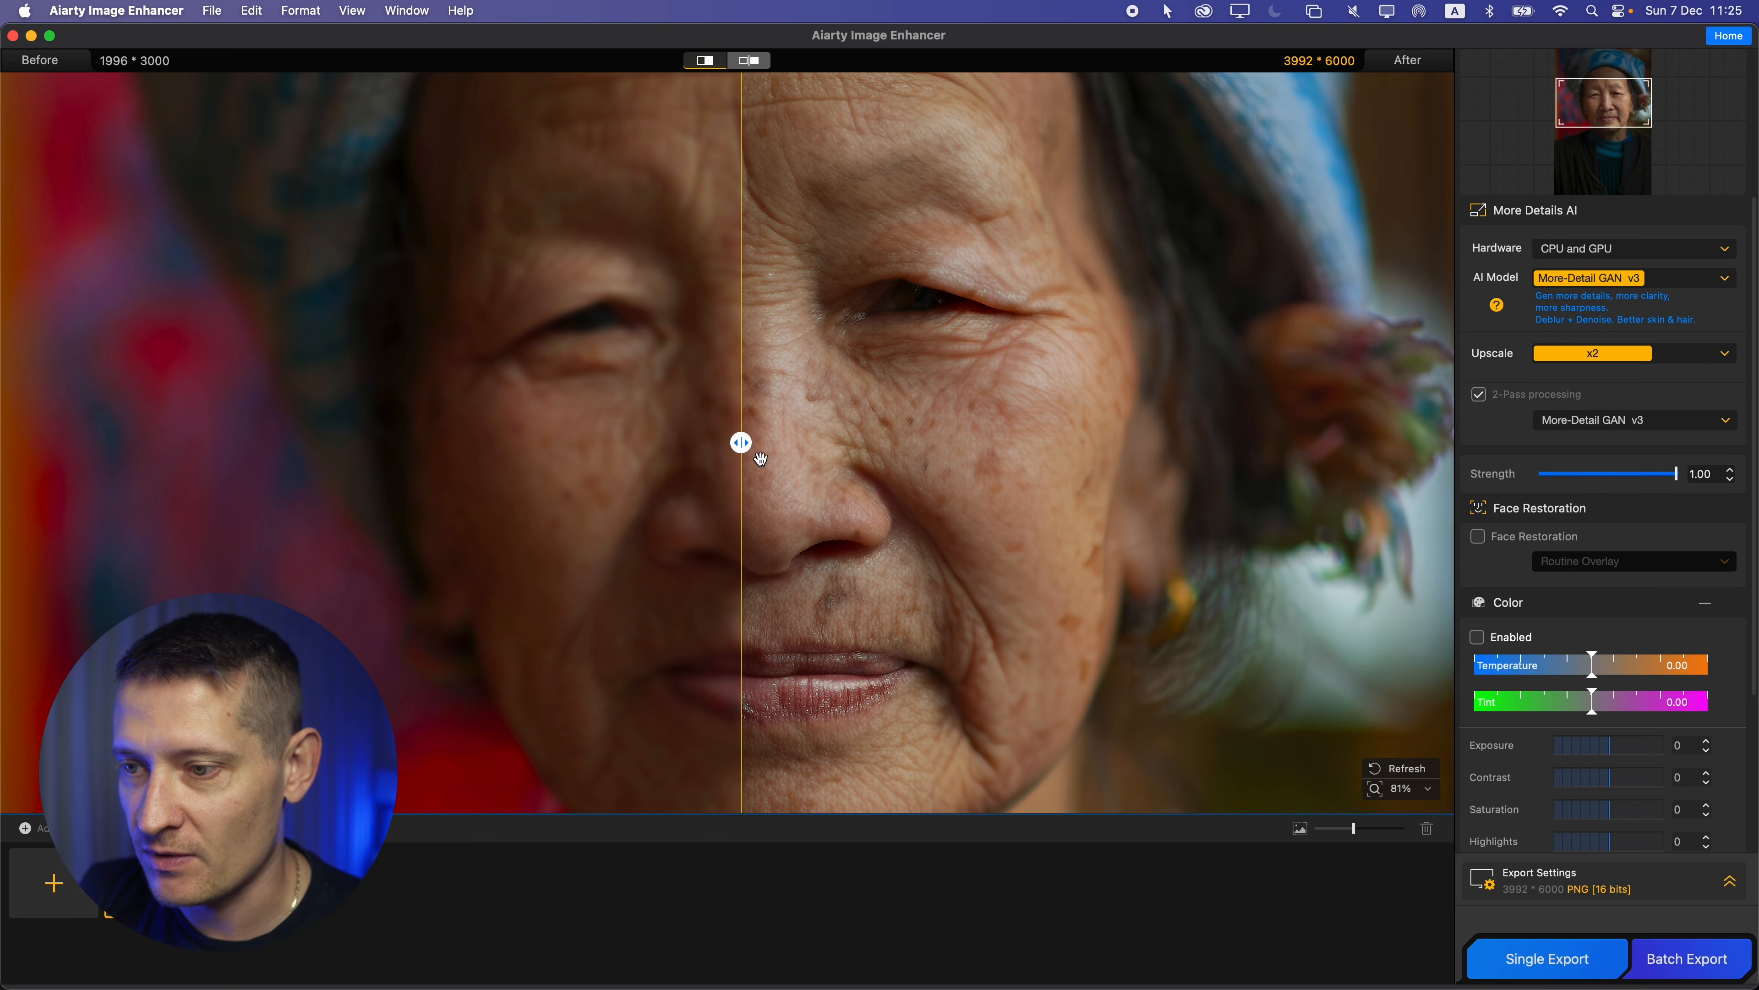
drag(740, 442, 22, 442)
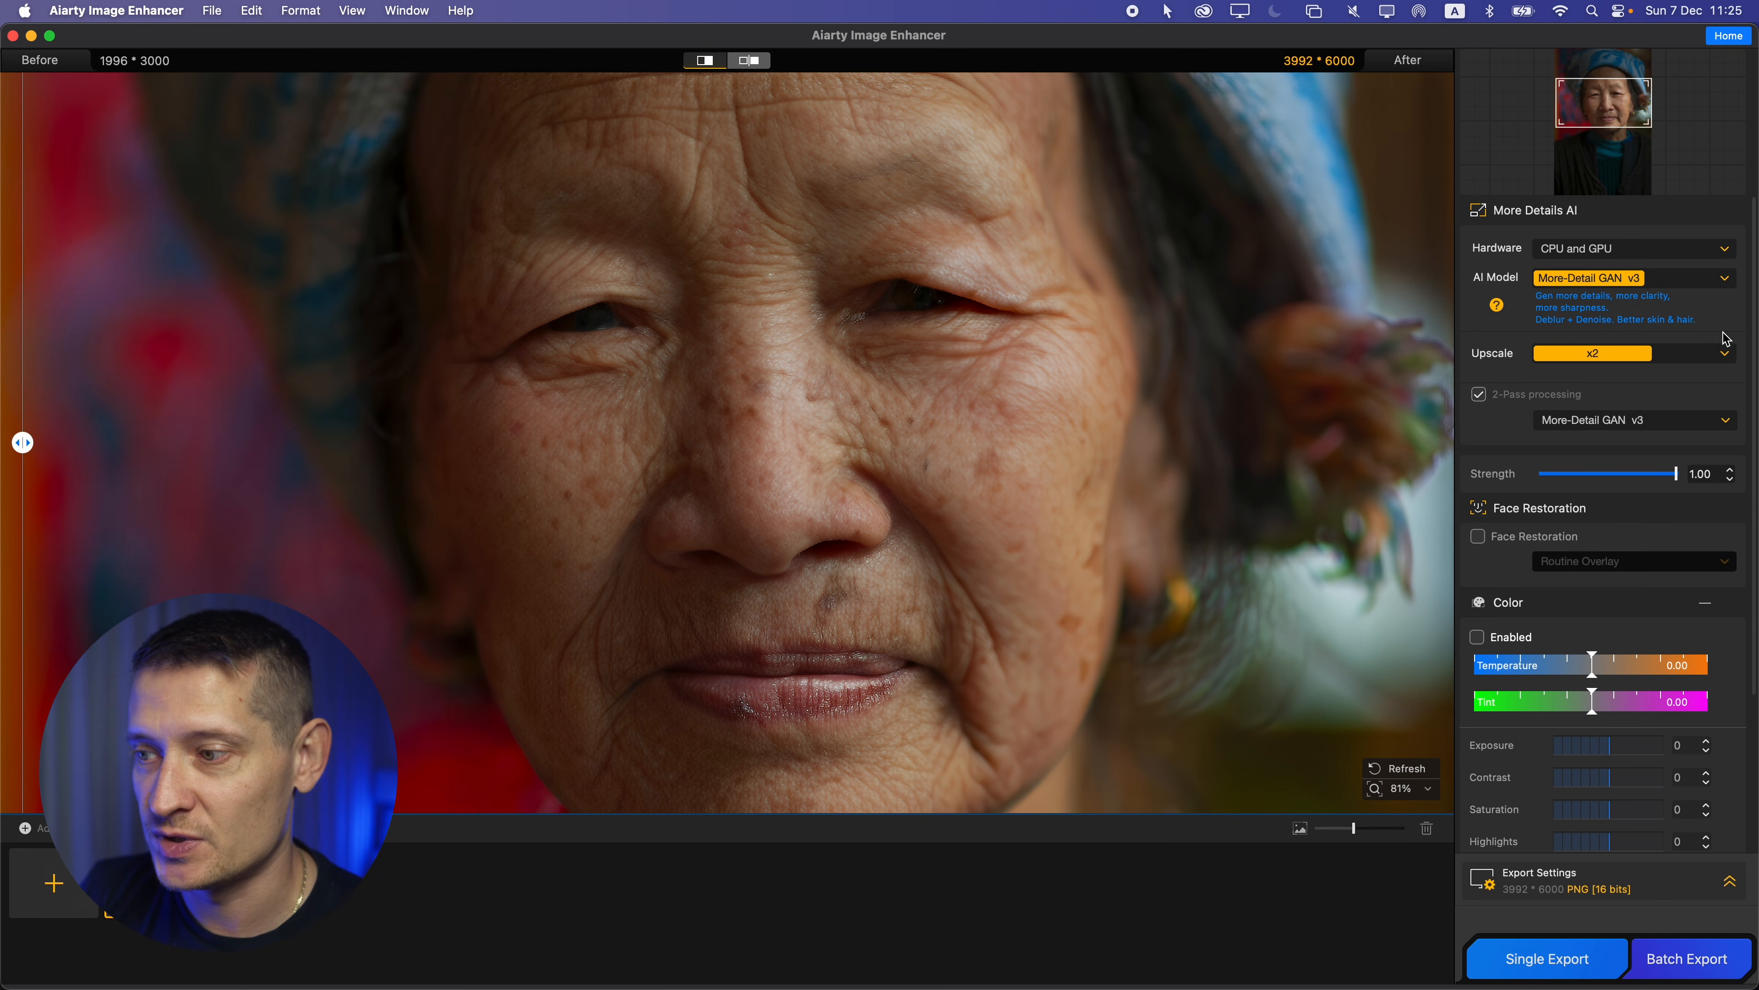
Examine the available AI models and read their descriptions in the AI Model Info window.
click(1692, 281)
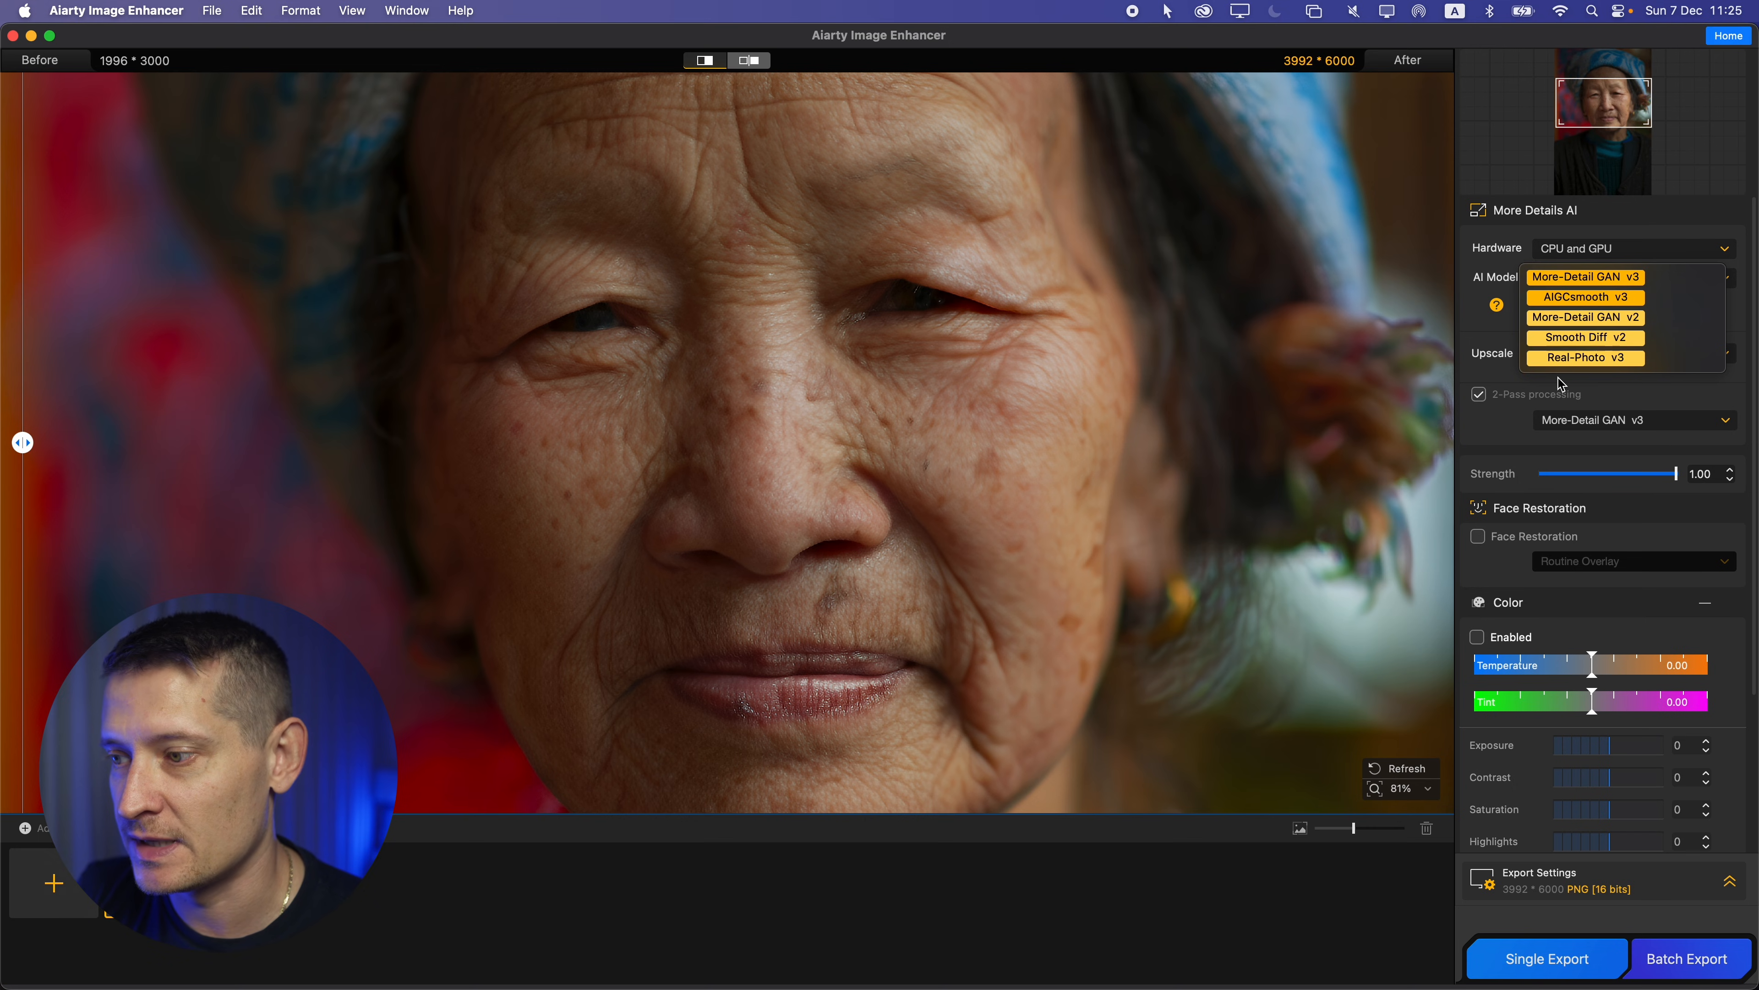
click(1475, 329)
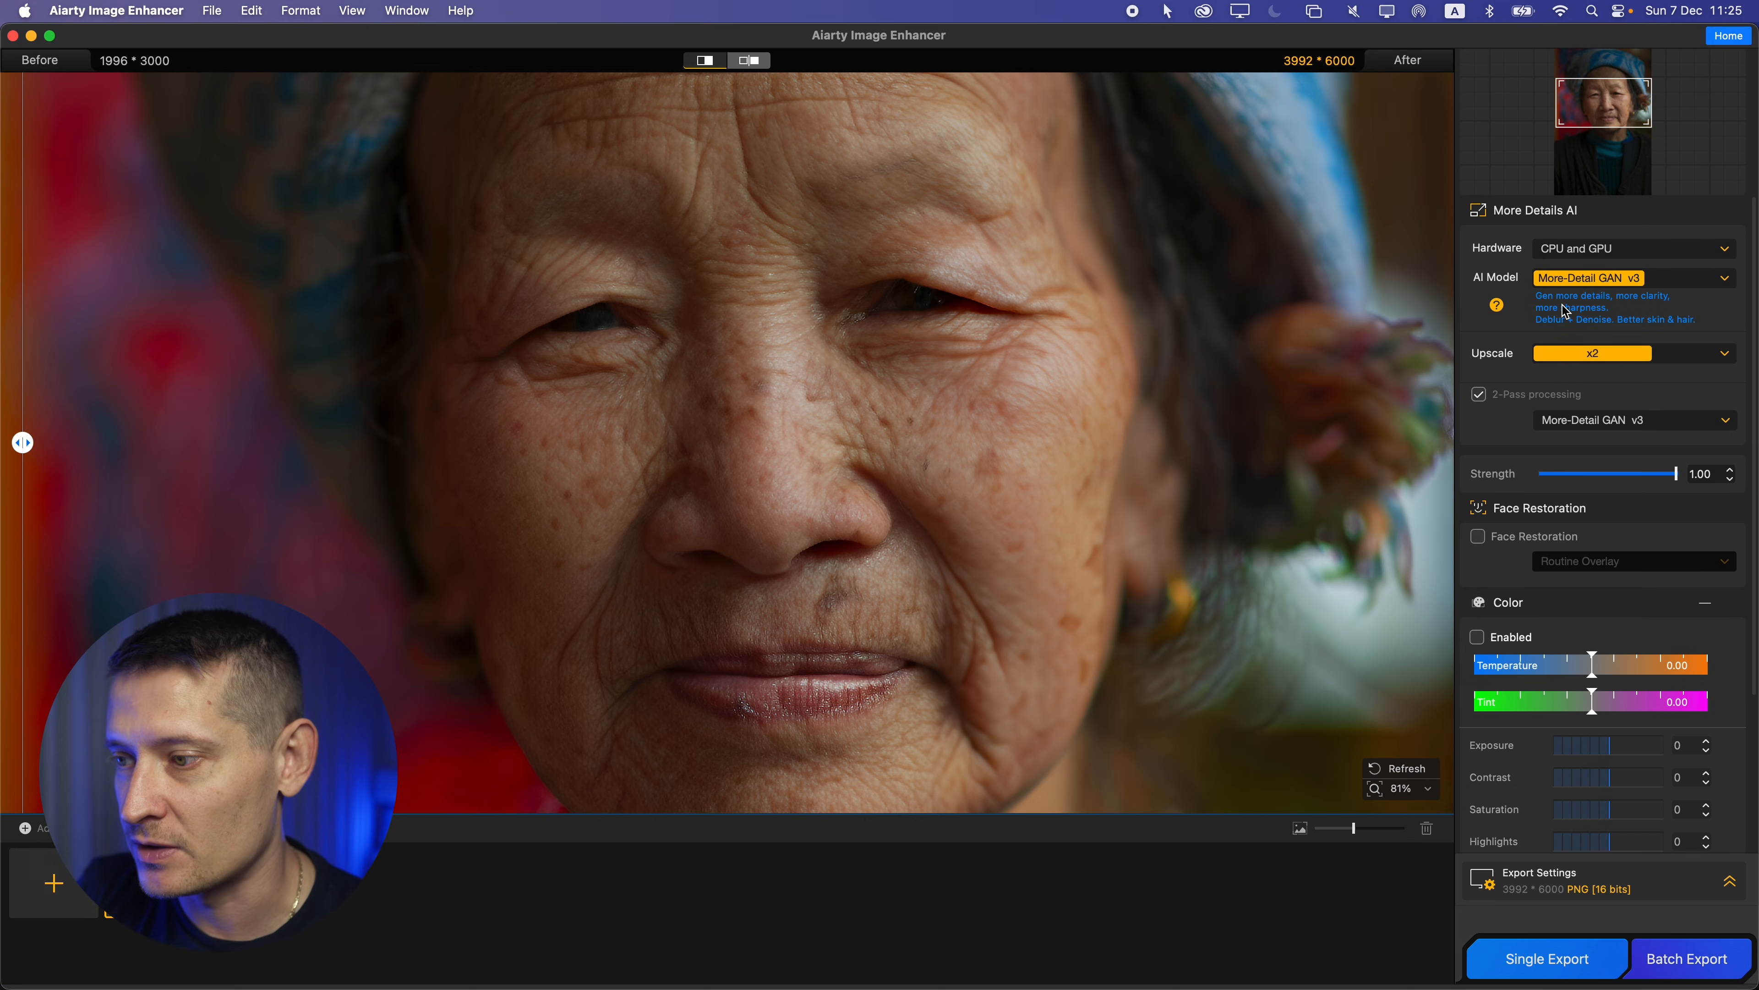
click(1498, 308)
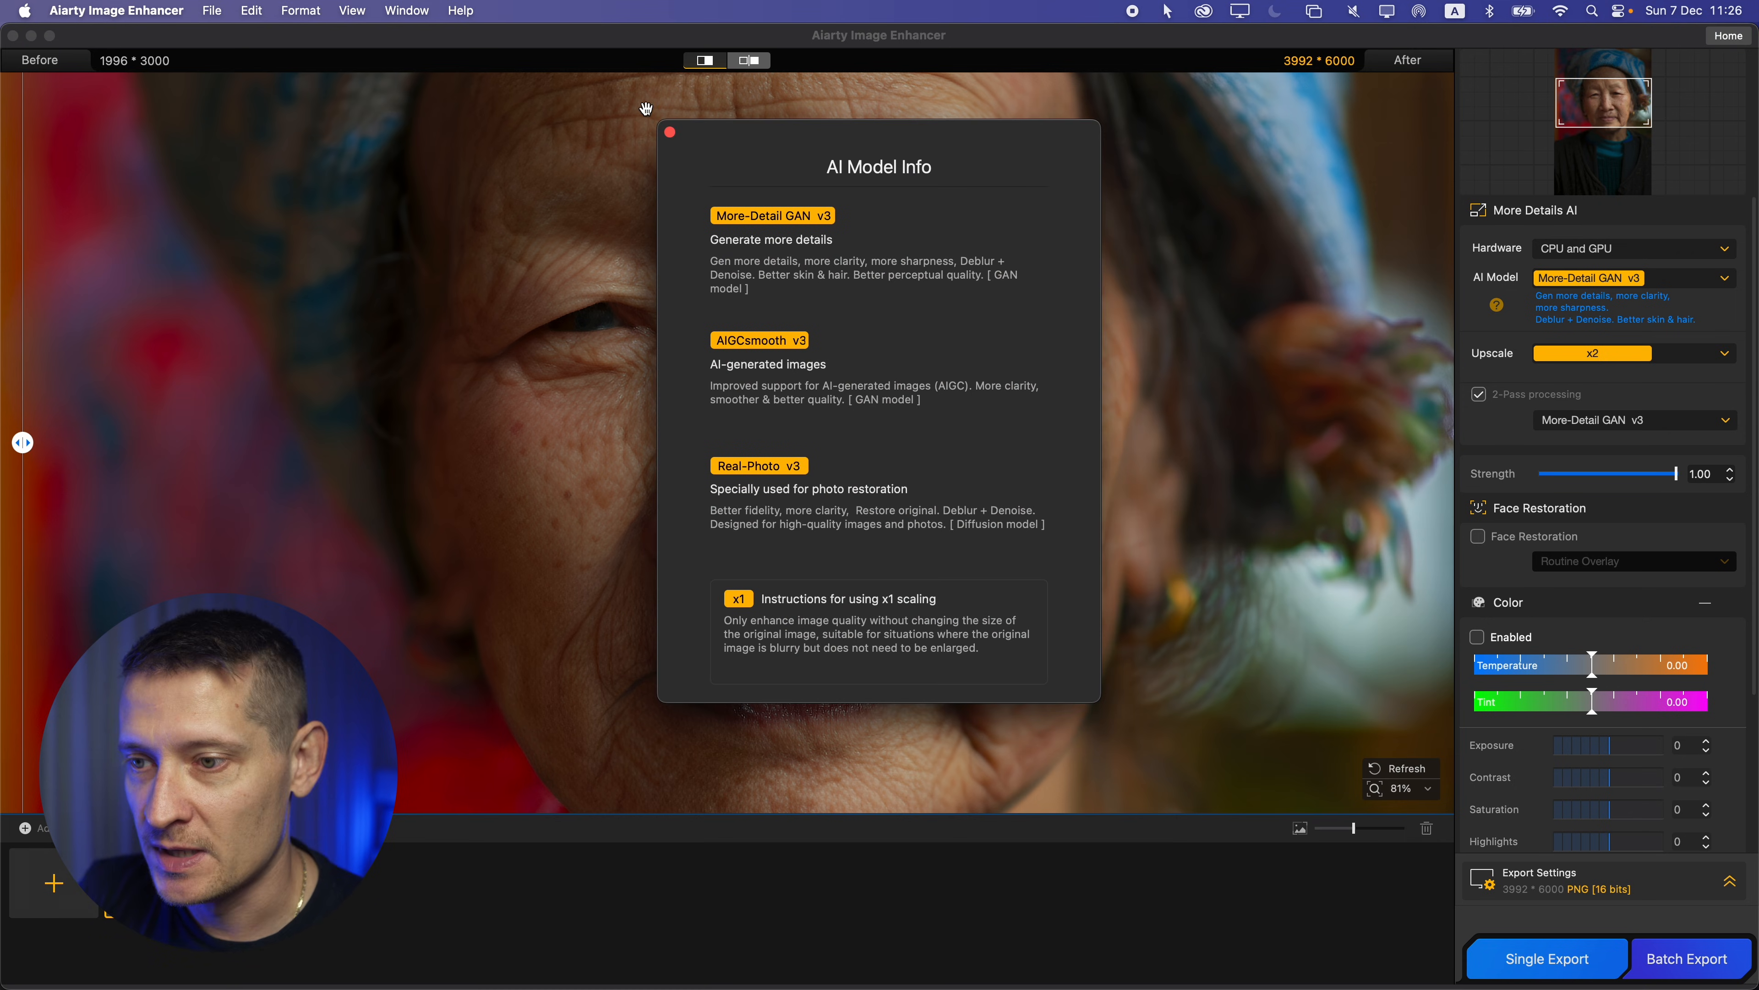
click(667, 135)
Check the whole enhanced portrait and export it as a single image.
drag(25, 439, 173, 401)
double_click(718, 582)
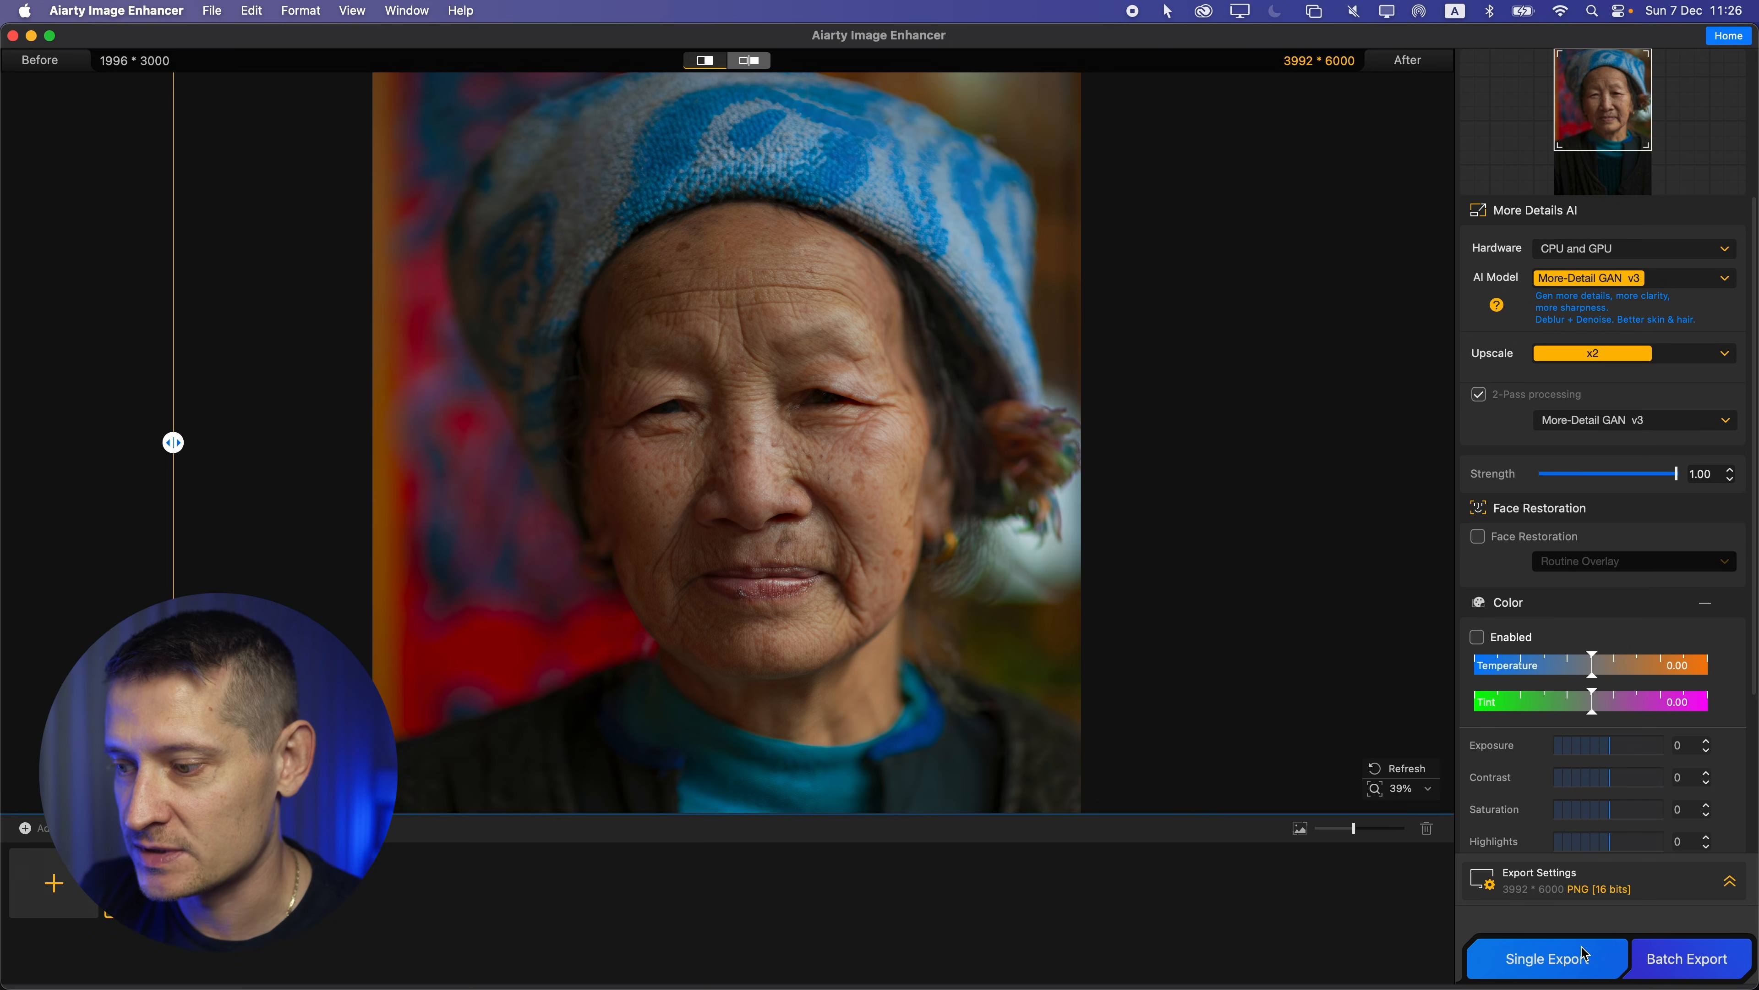
click(1546, 959)
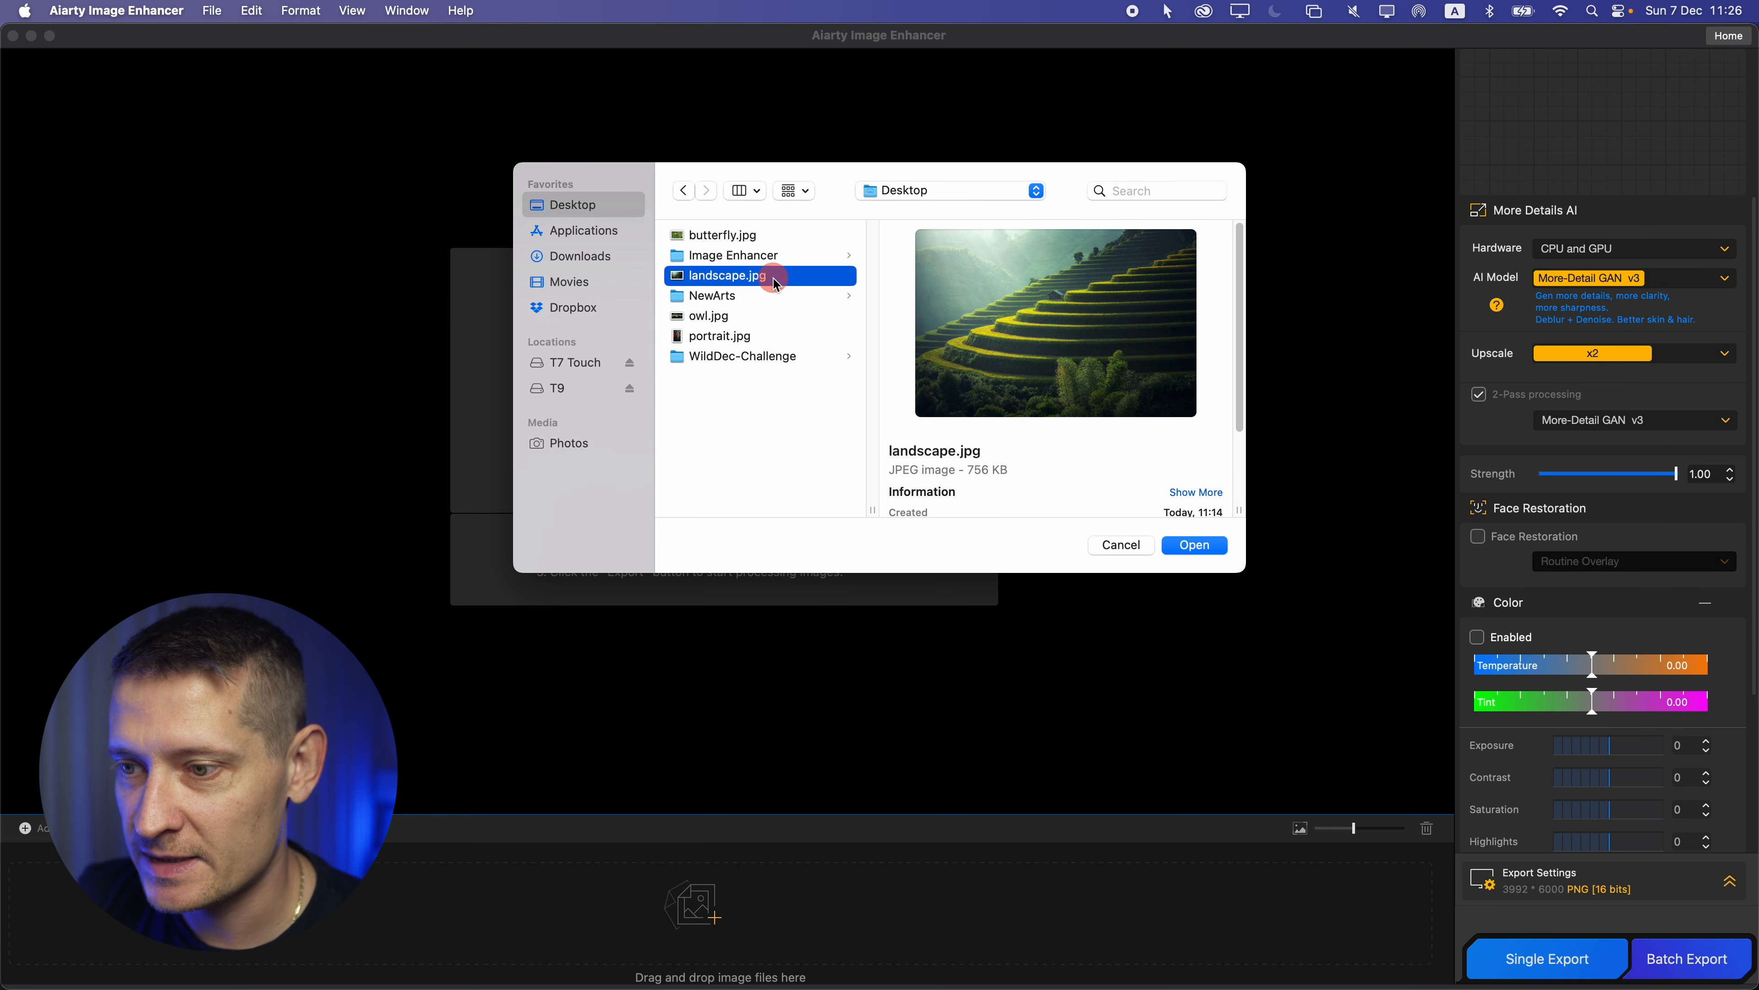
Import landscape.jpg from the Desktop and focus the preview on the hut among the terraces.
double_click(774, 278)
scroll(648, 314, up, 5)
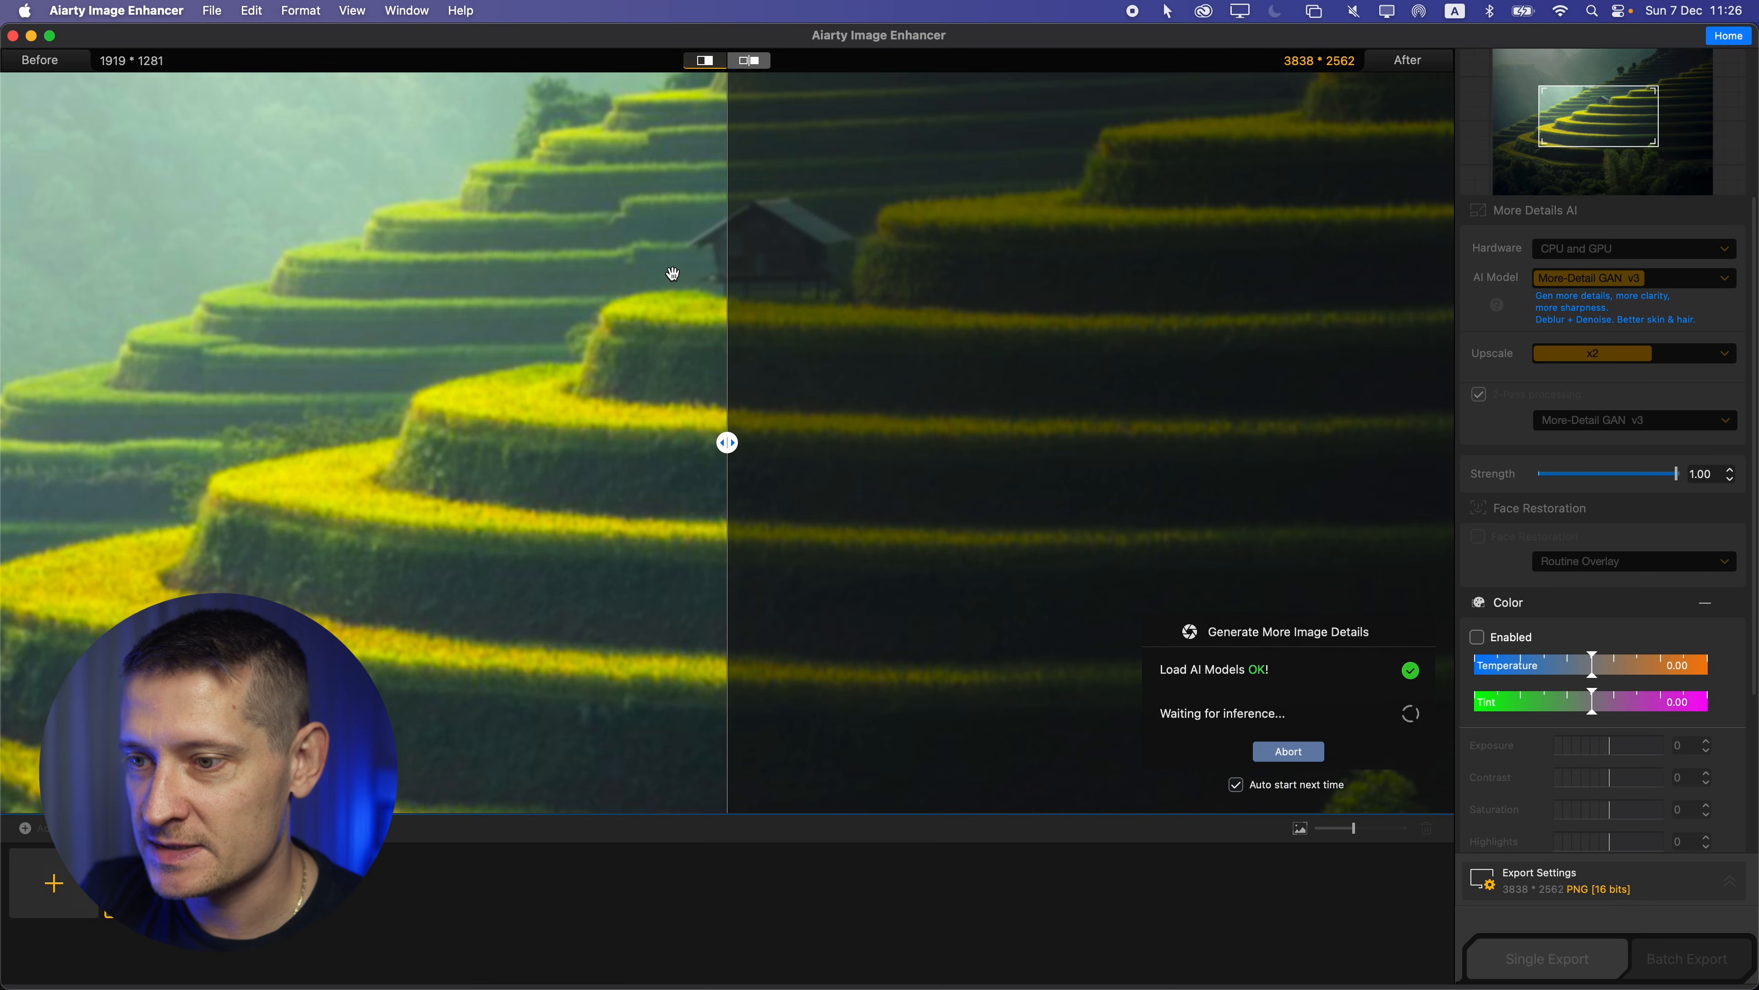
scroll(632, 384, up, 3)
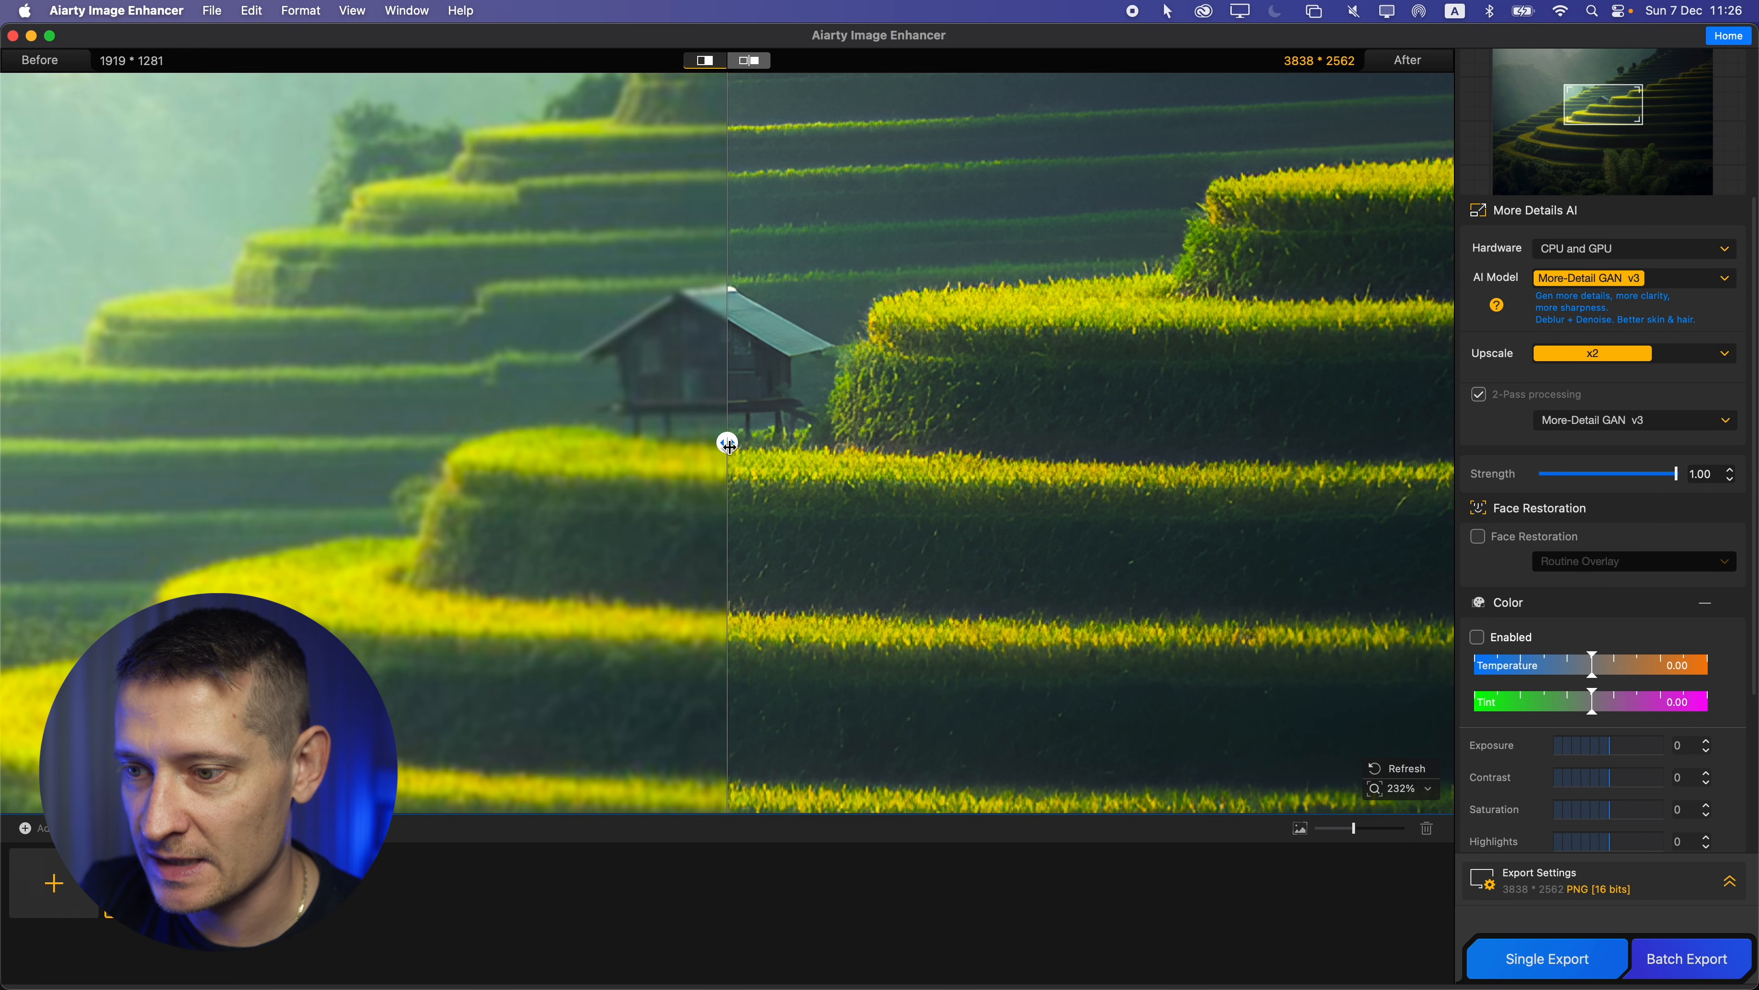
Compare the original and enhanced landscape around the hut, the grassy terraces and the trees using the before/after divider.
drag(727, 444, 31, 499)
scroll(949, 527, down, 3)
drag(950, 526, 977, 236)
scroll(1024, 561, down, 3)
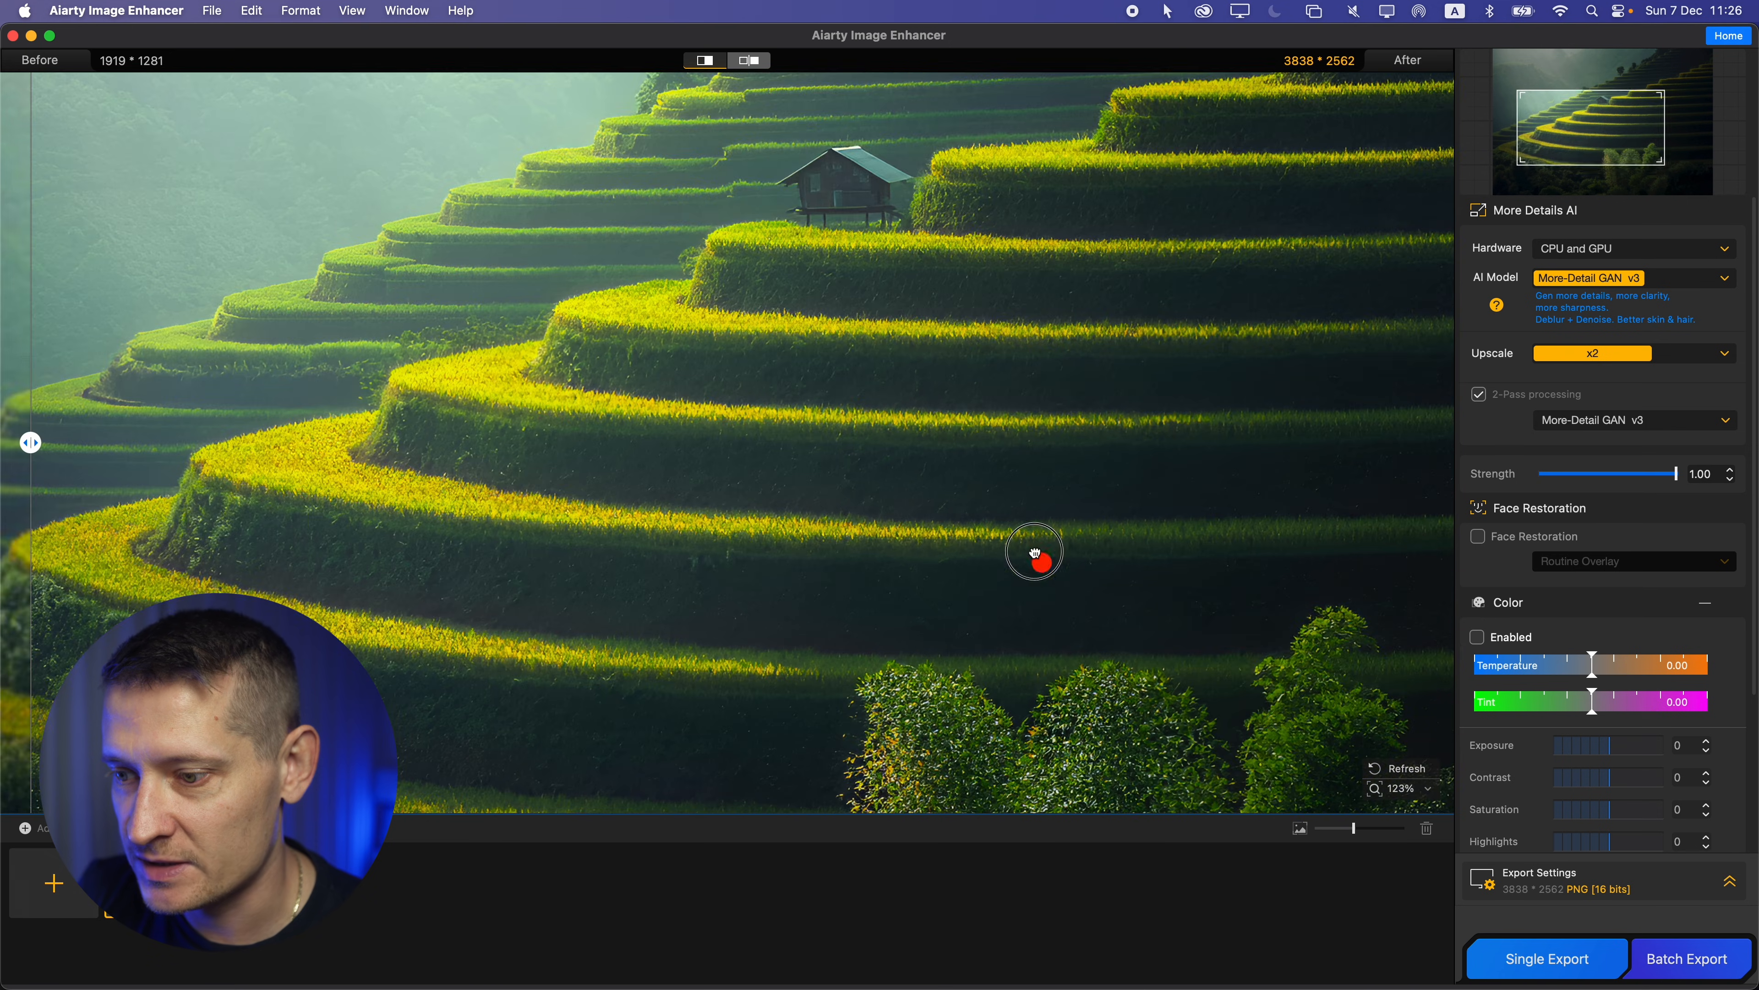
drag(1037, 558, 769, 313)
drag(30, 442, 1176, 520)
scroll(849, 535, up, 5)
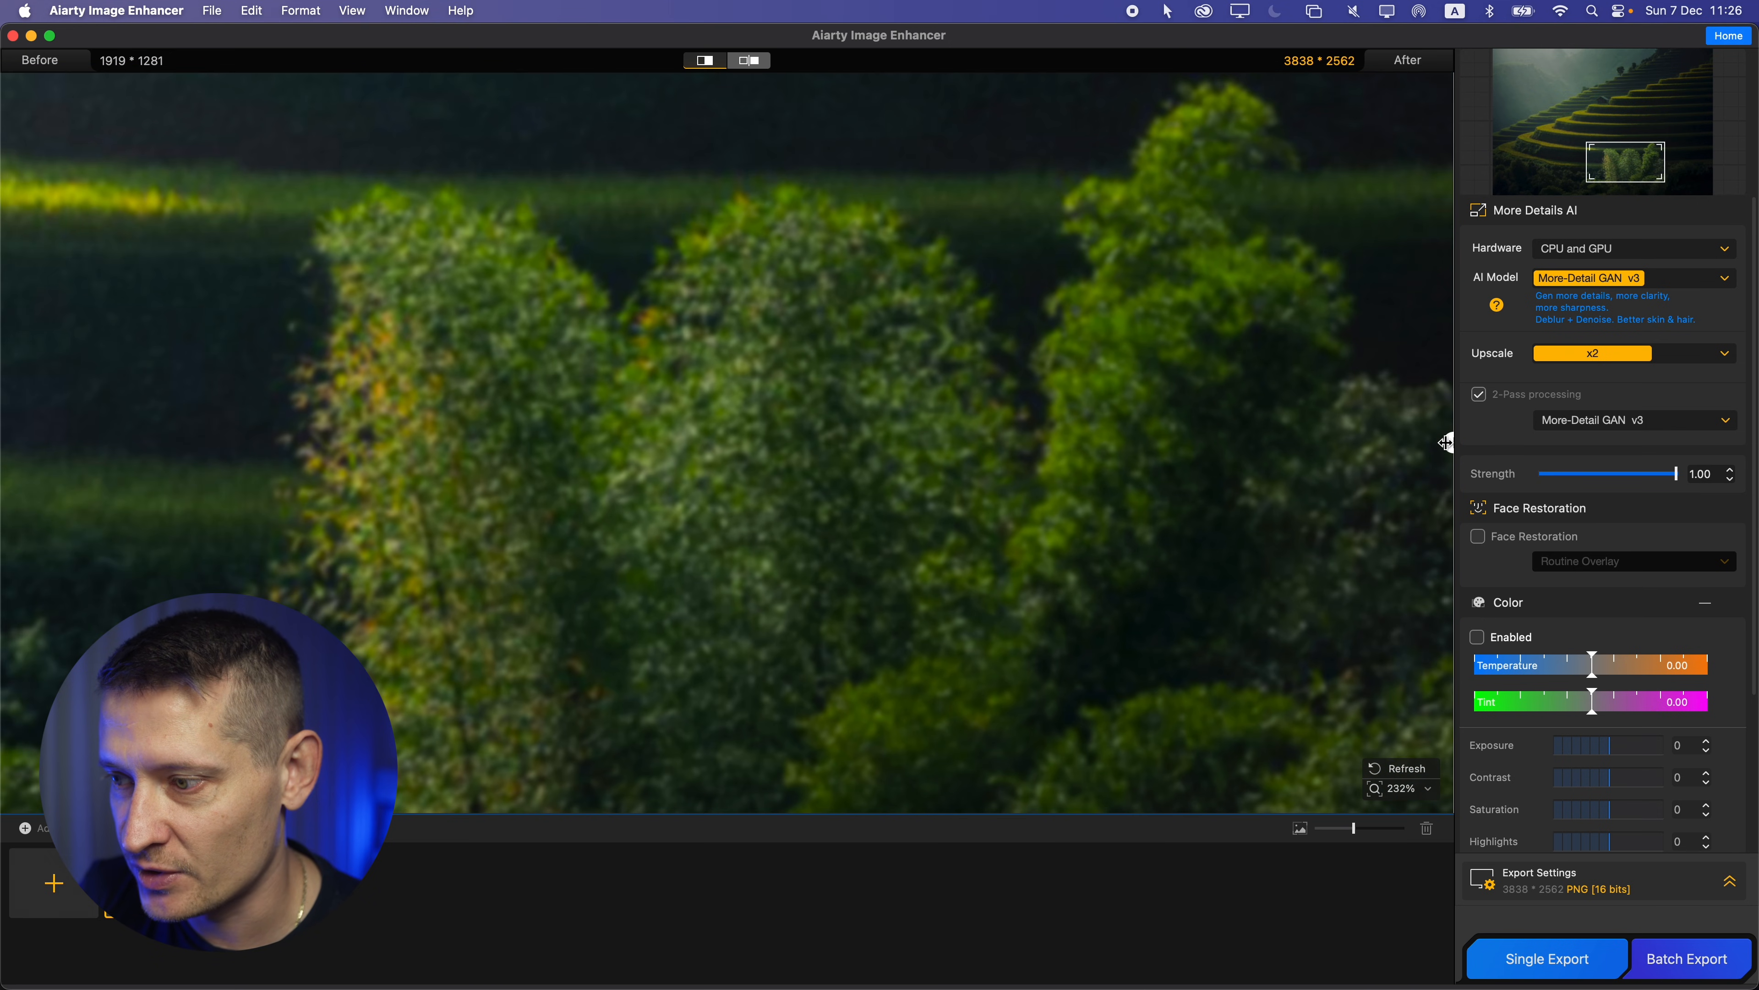
drag(1447, 442, 10, 486)
scroll(814, 444, down, 5)
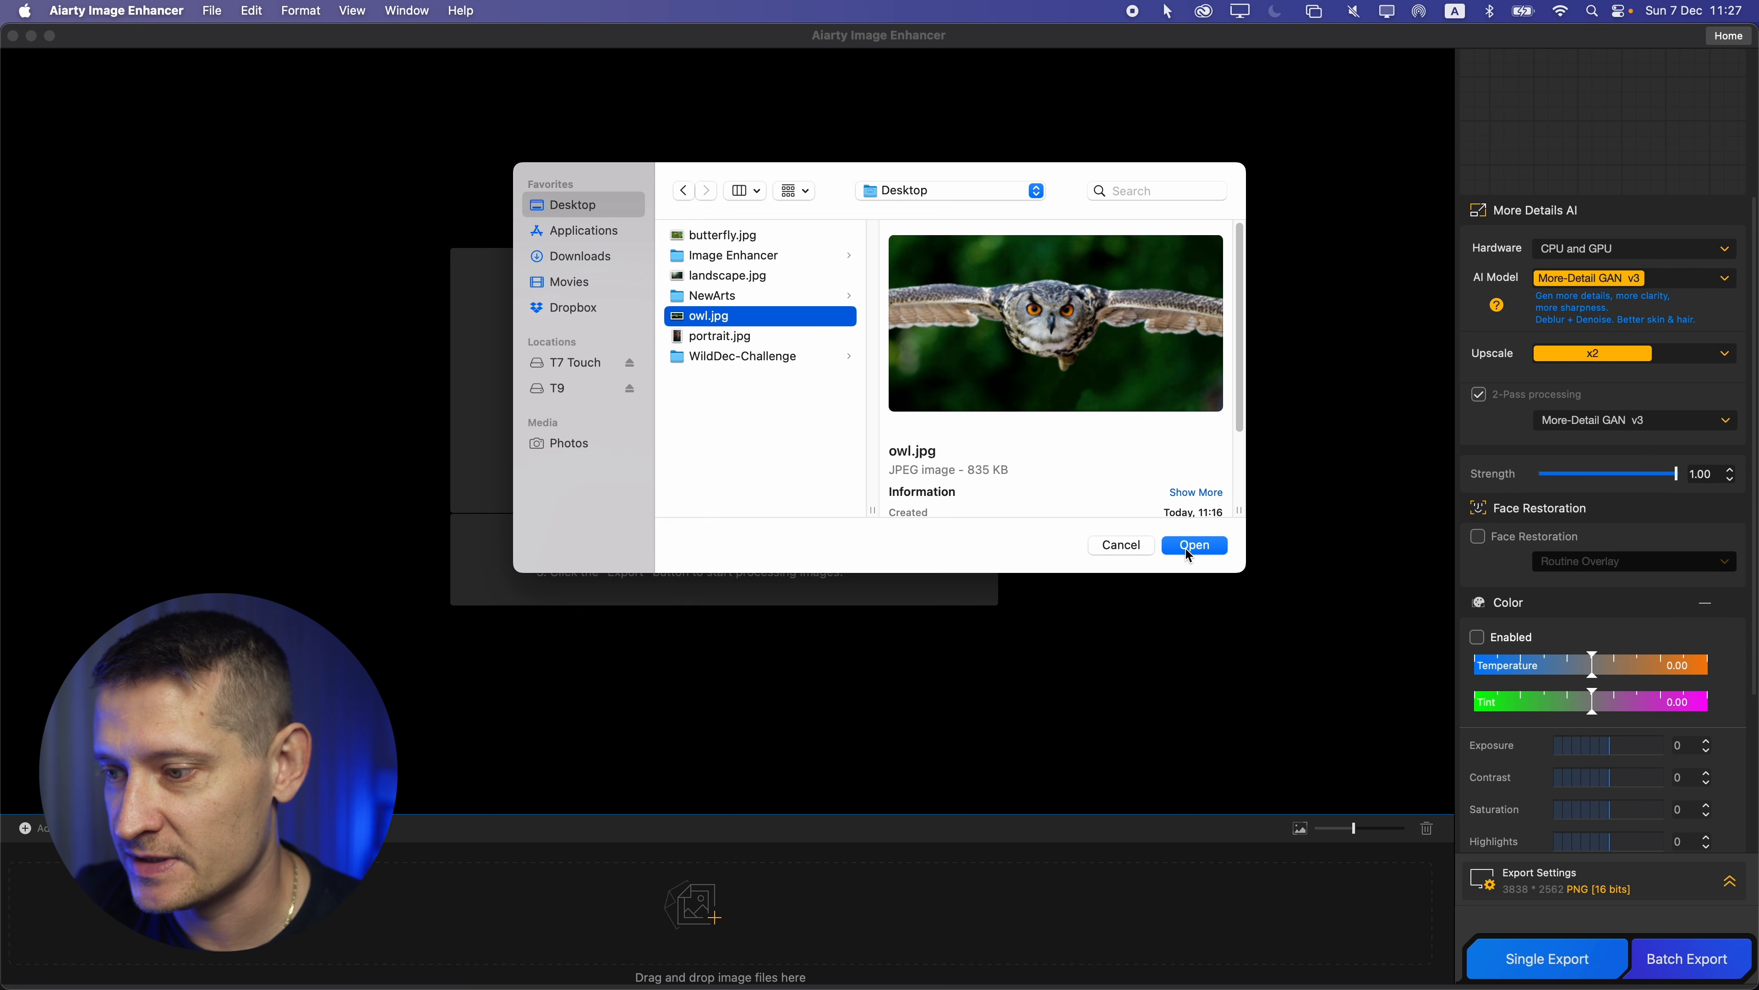
Import owl.jpg from the Desktop and compare its original and enhanced versions across the full image.
click(1187, 550)
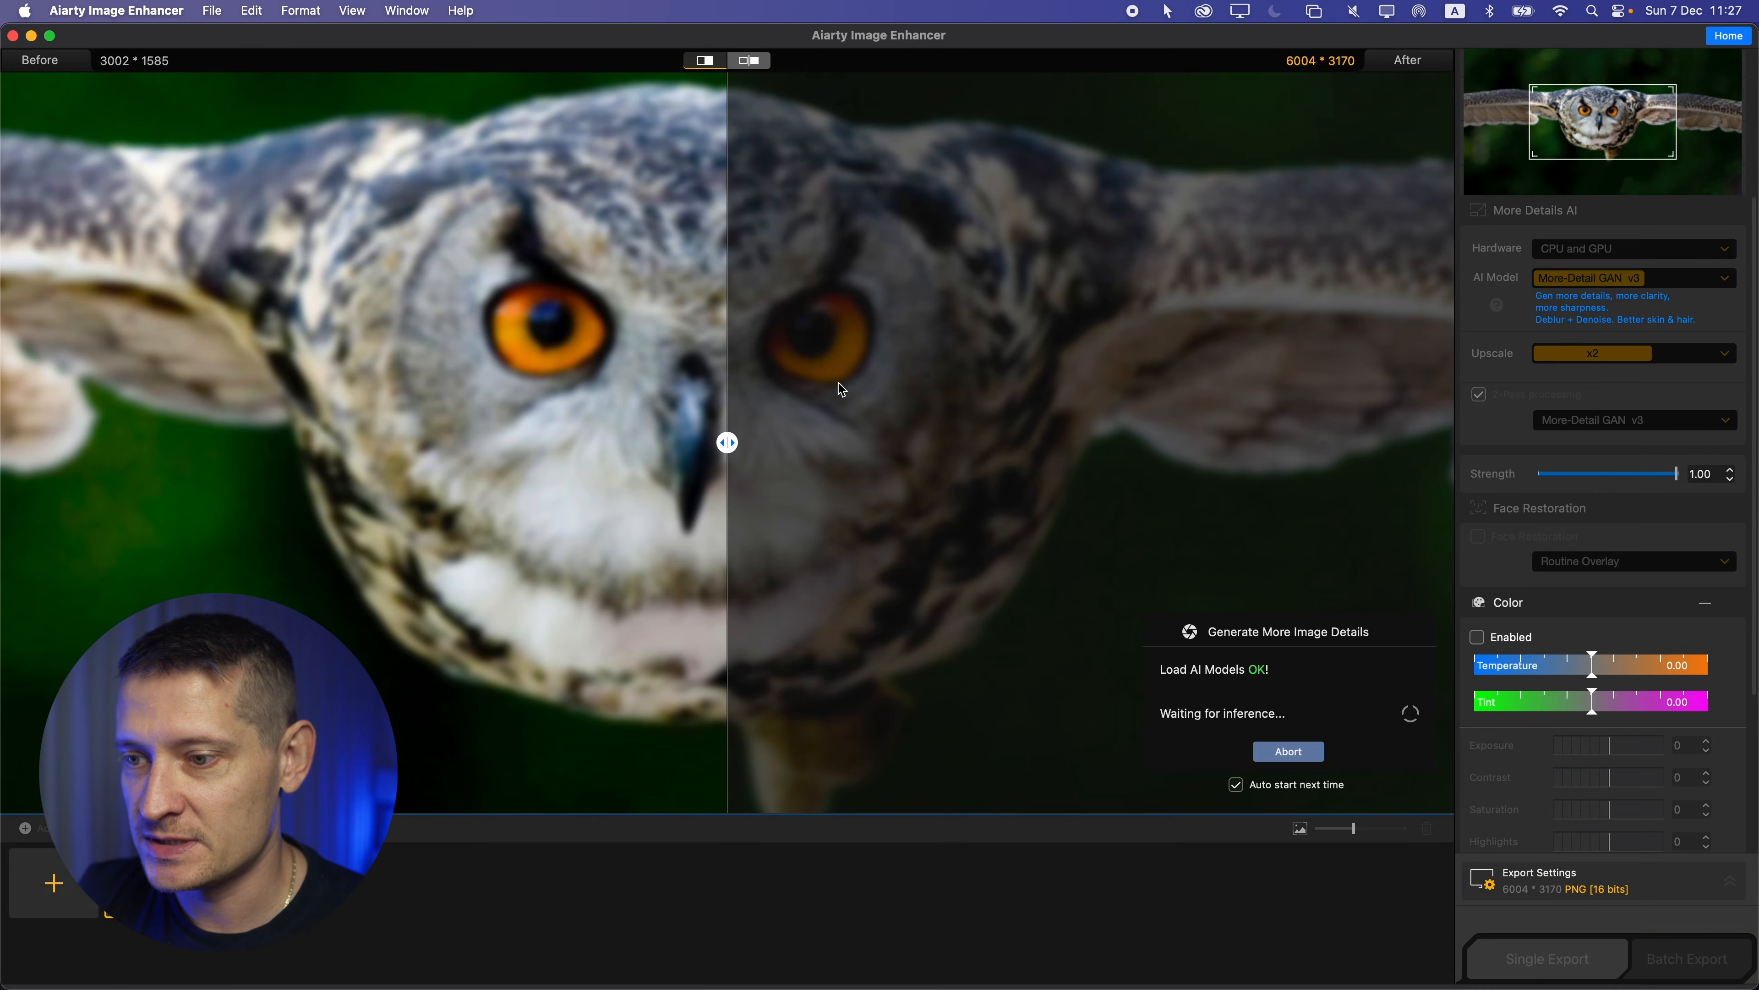
scroll(615, 358, down, 2)
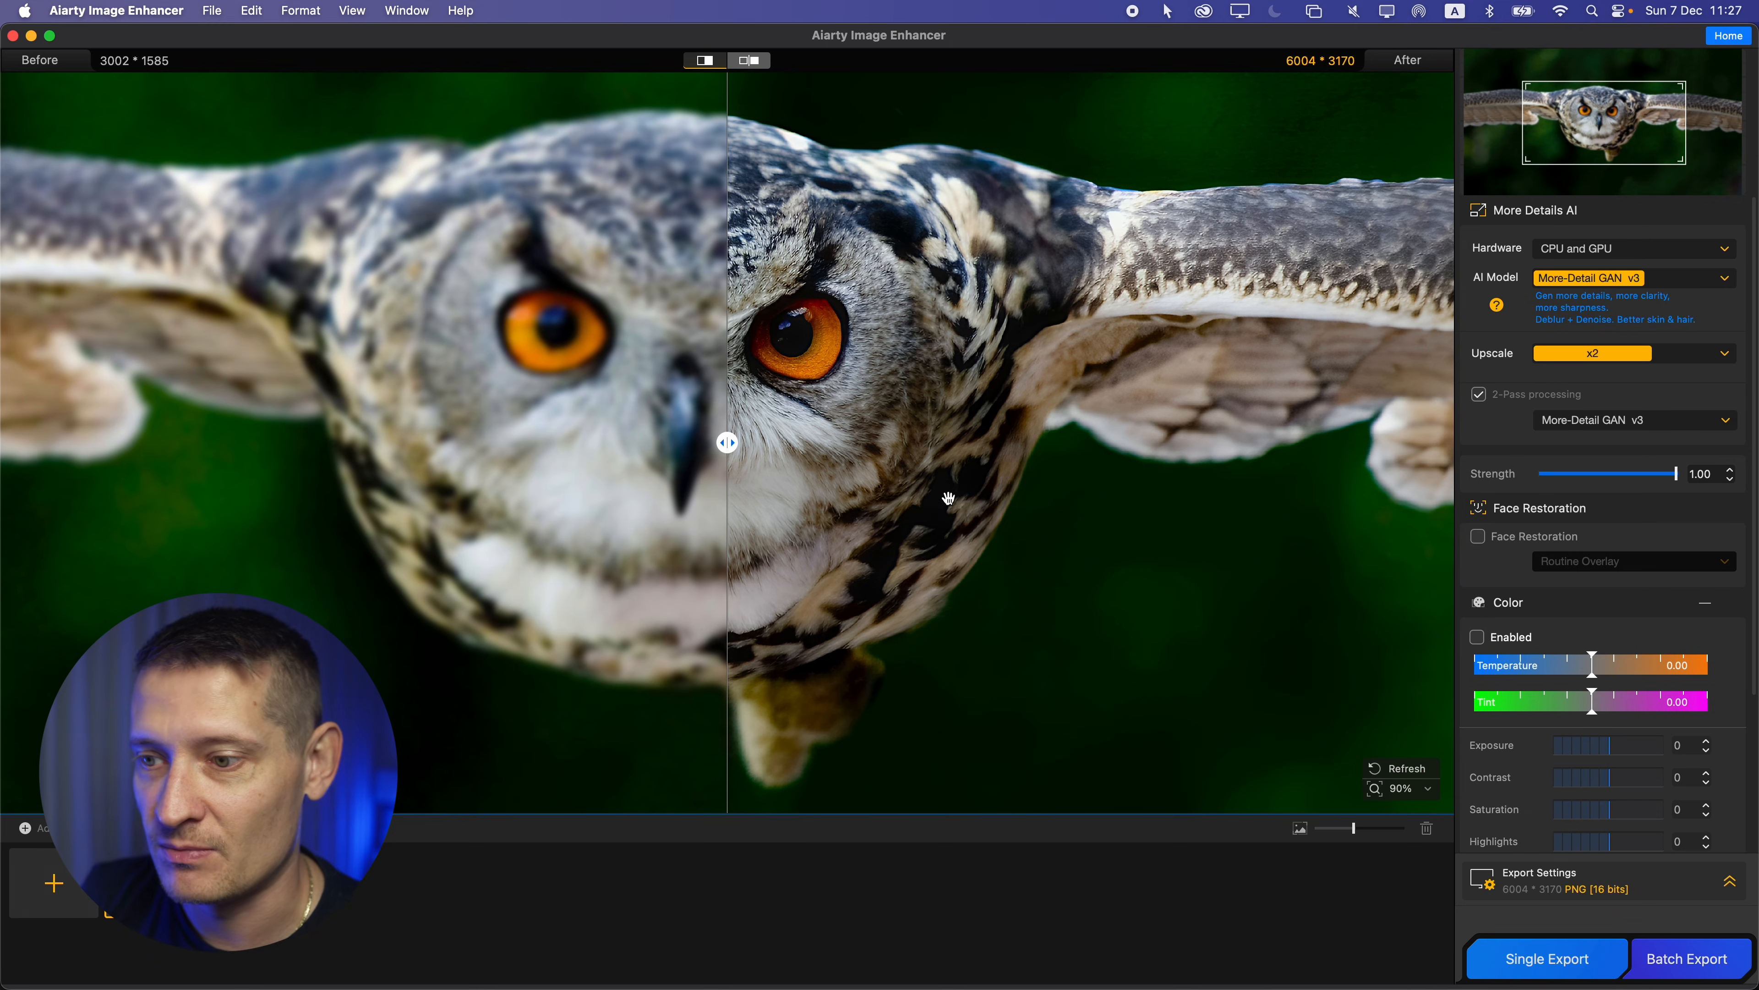
drag(727, 441, 3, 463)
scroll(657, 472, down, 4)
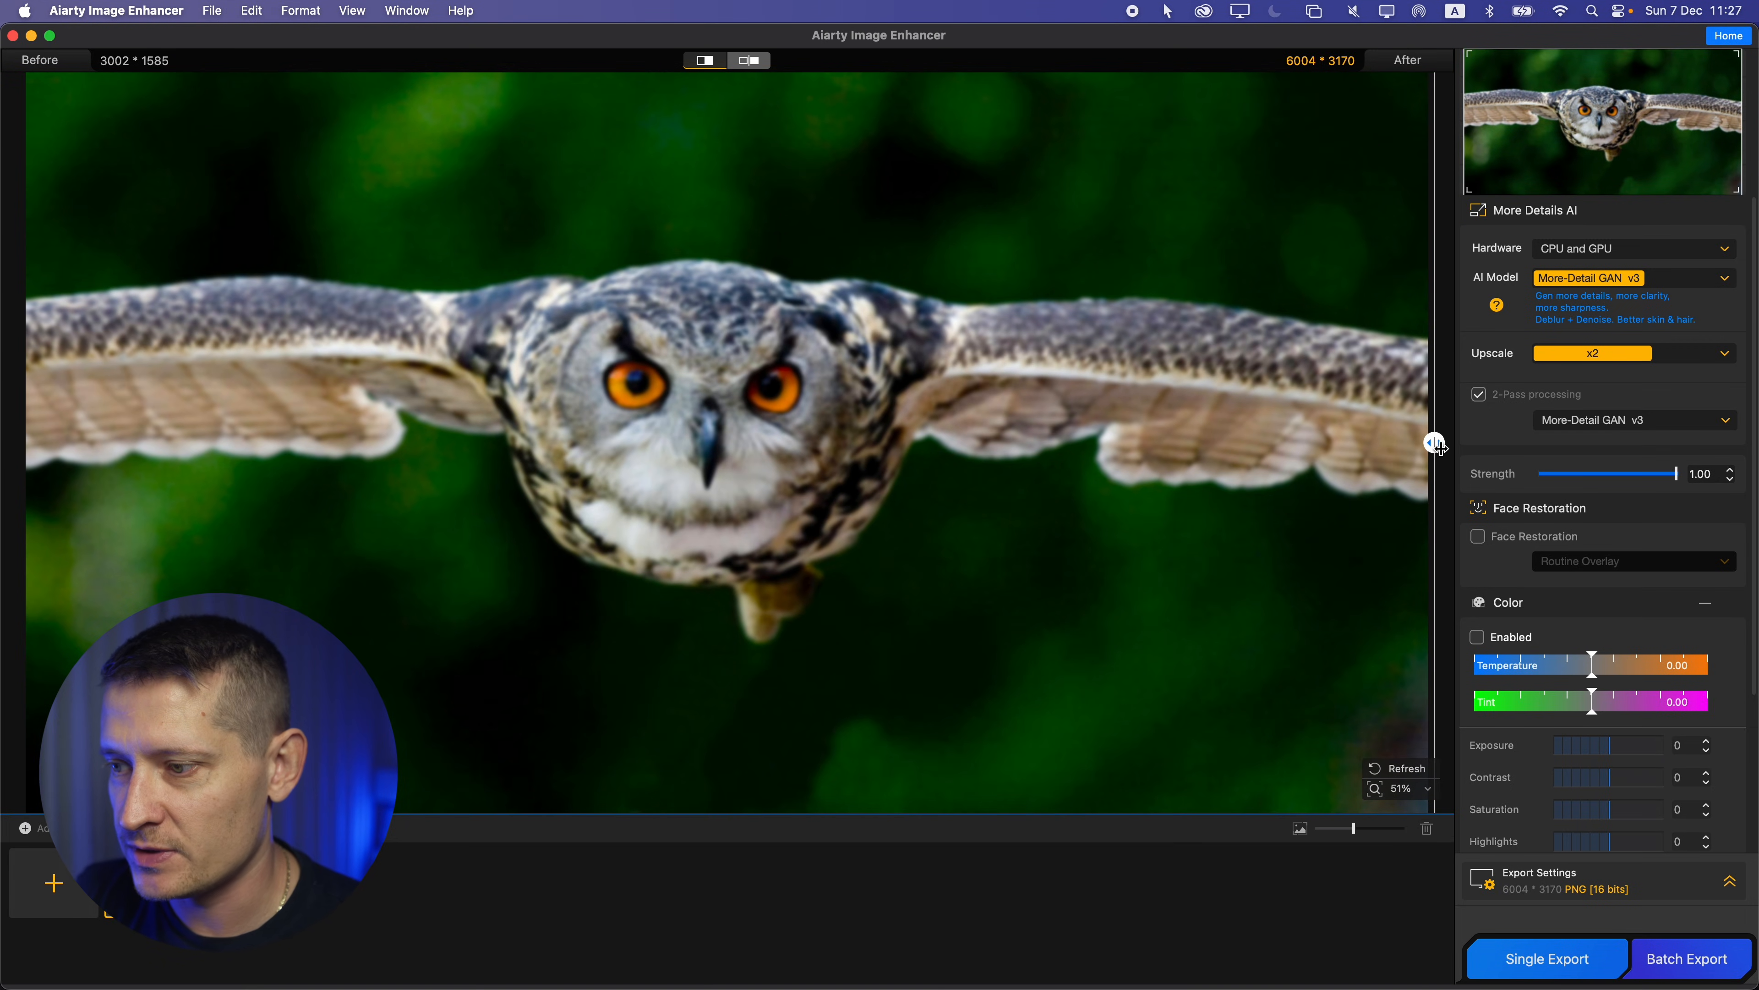
drag(1433, 442, 19, 499)
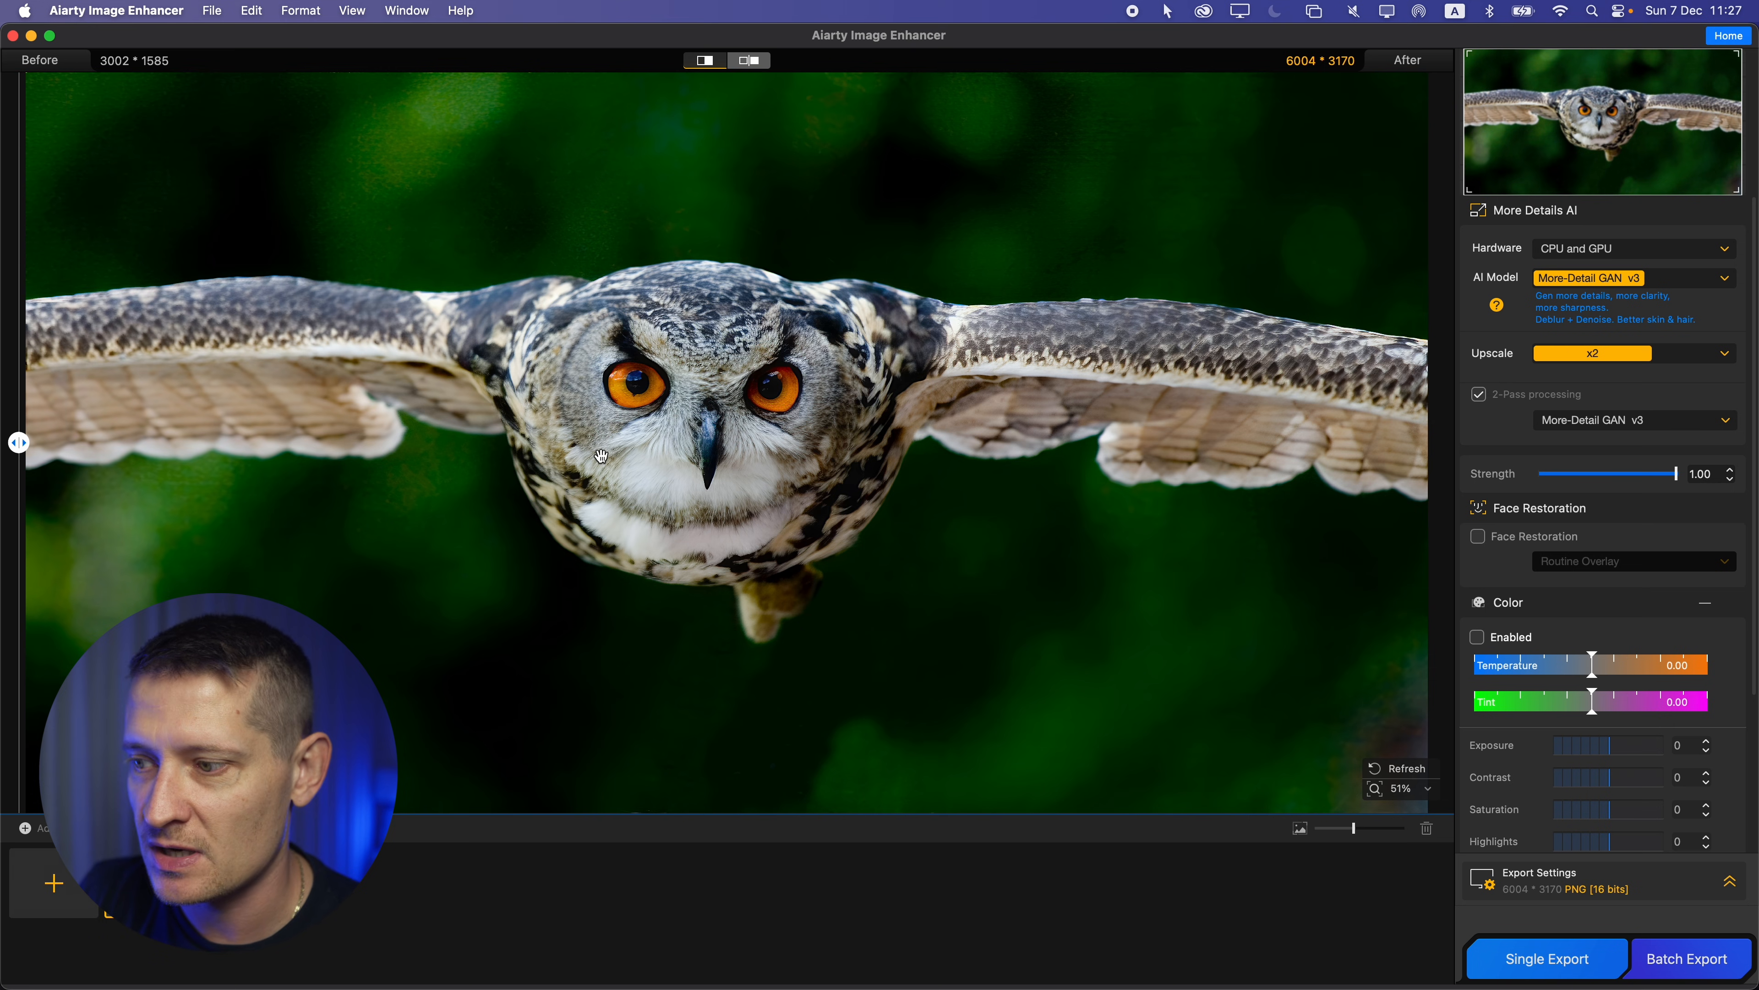